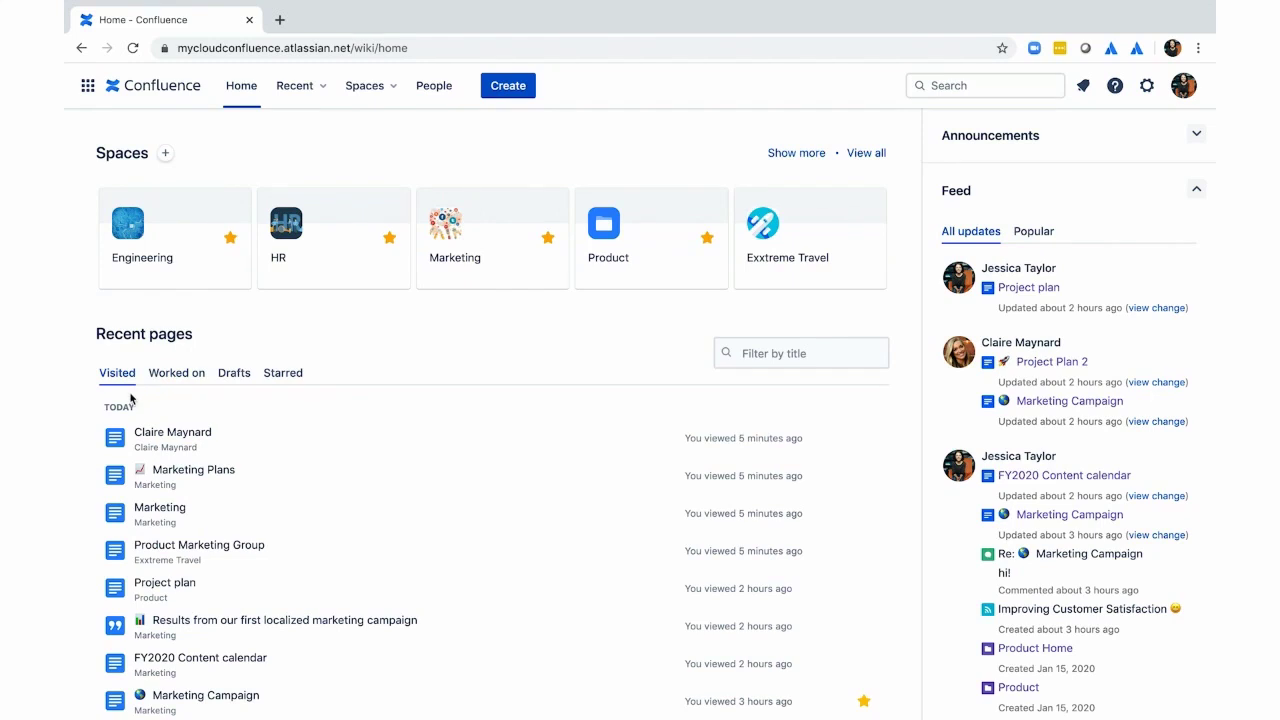
# Cycle the Recent pages tabs through Worked on and Starred to Drafts, listing draft pages
pyautogui.click(181, 388)
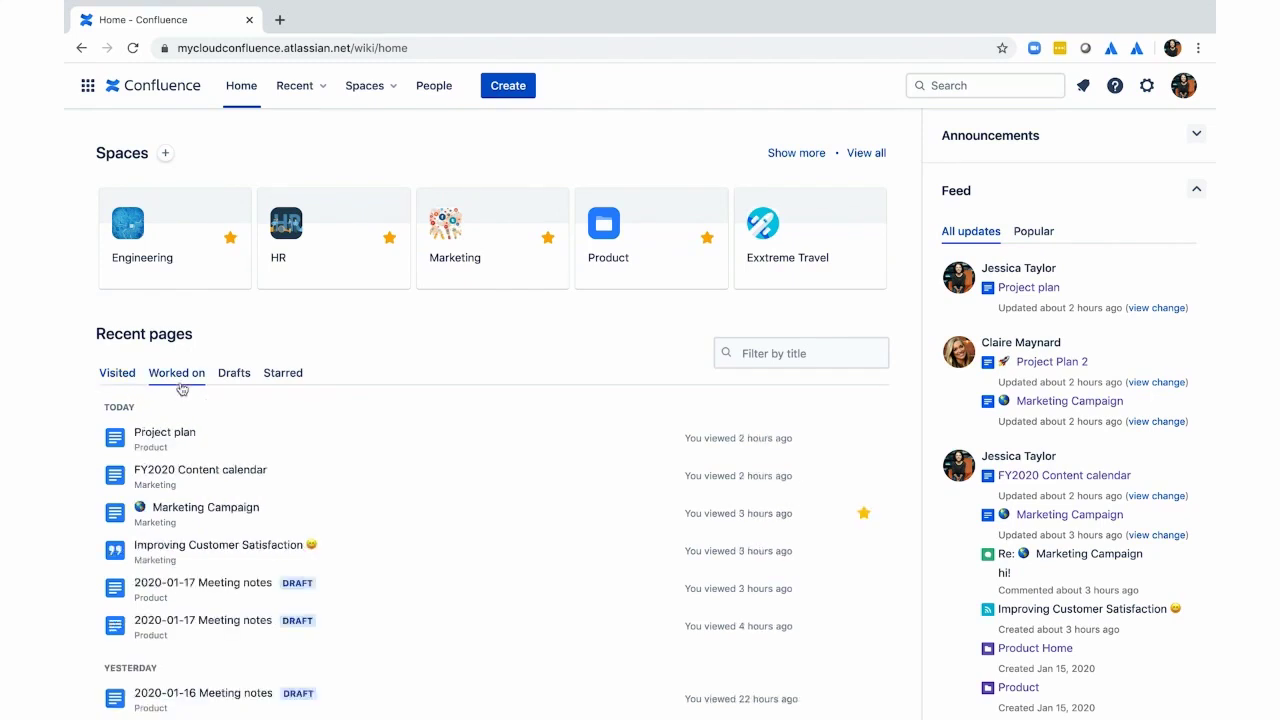
pyautogui.click(280, 389)
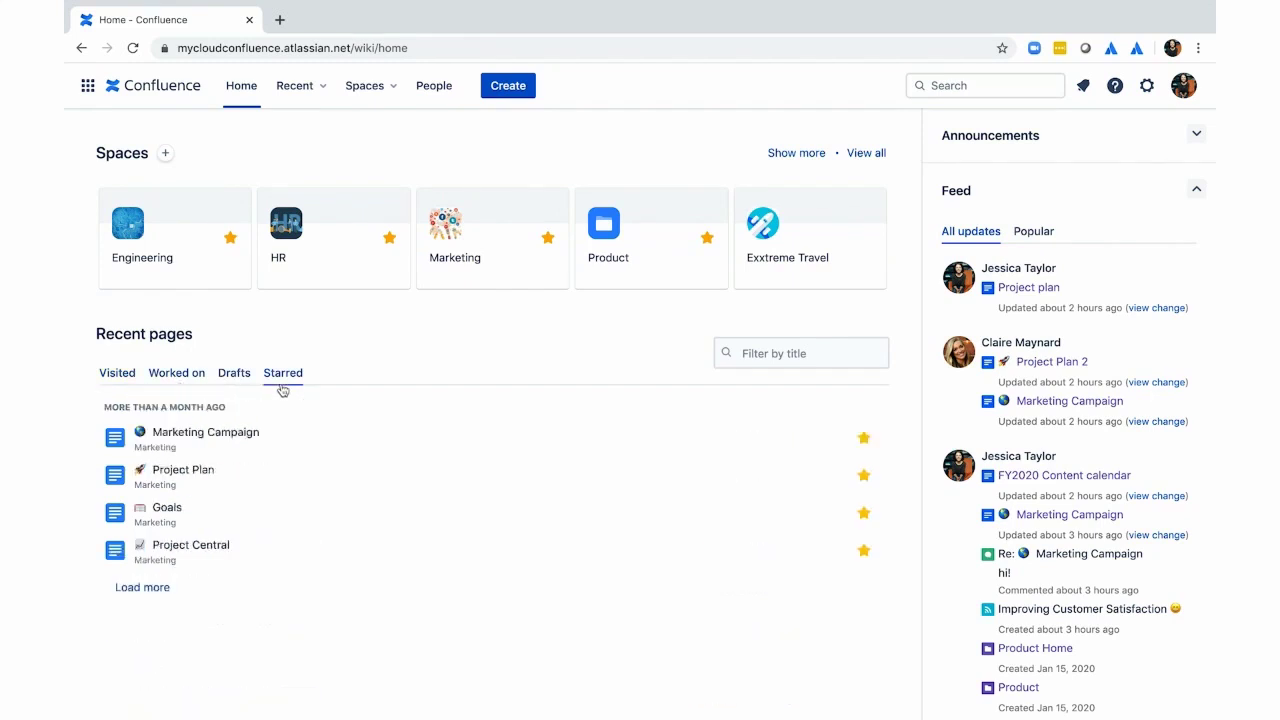
pyautogui.click(229, 389)
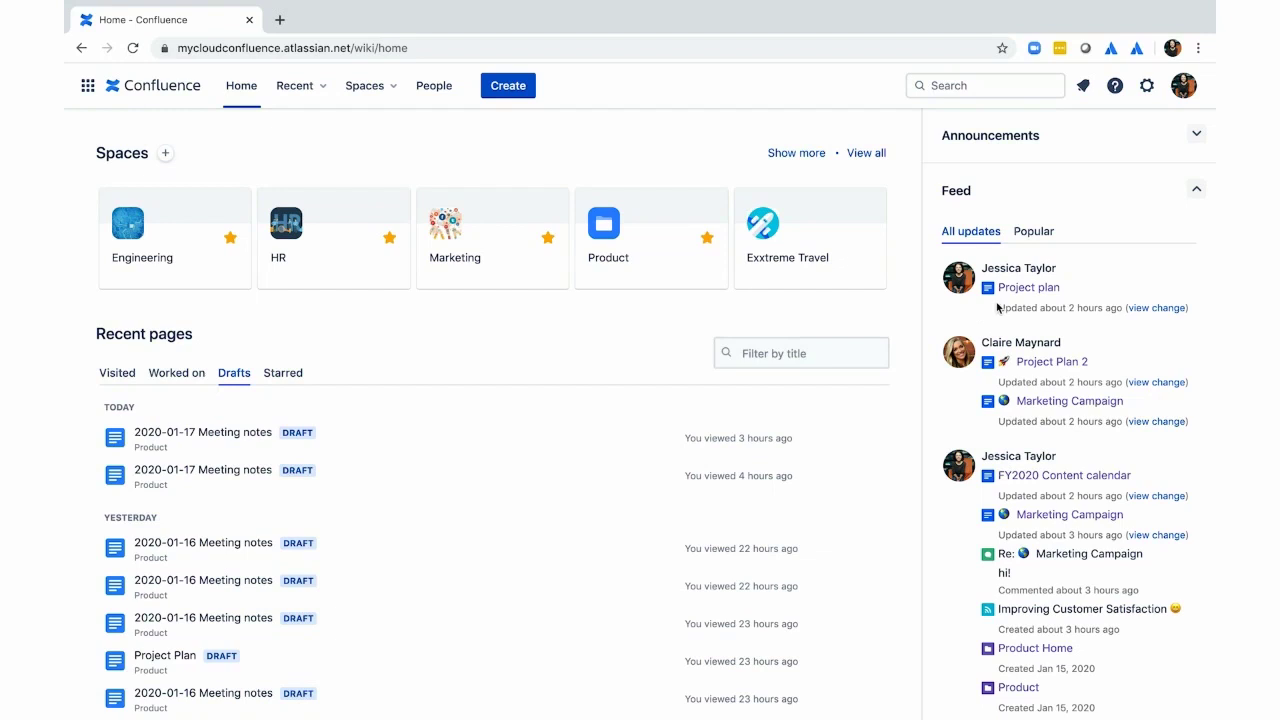
pyautogui.scroll(-3, 997, 308)
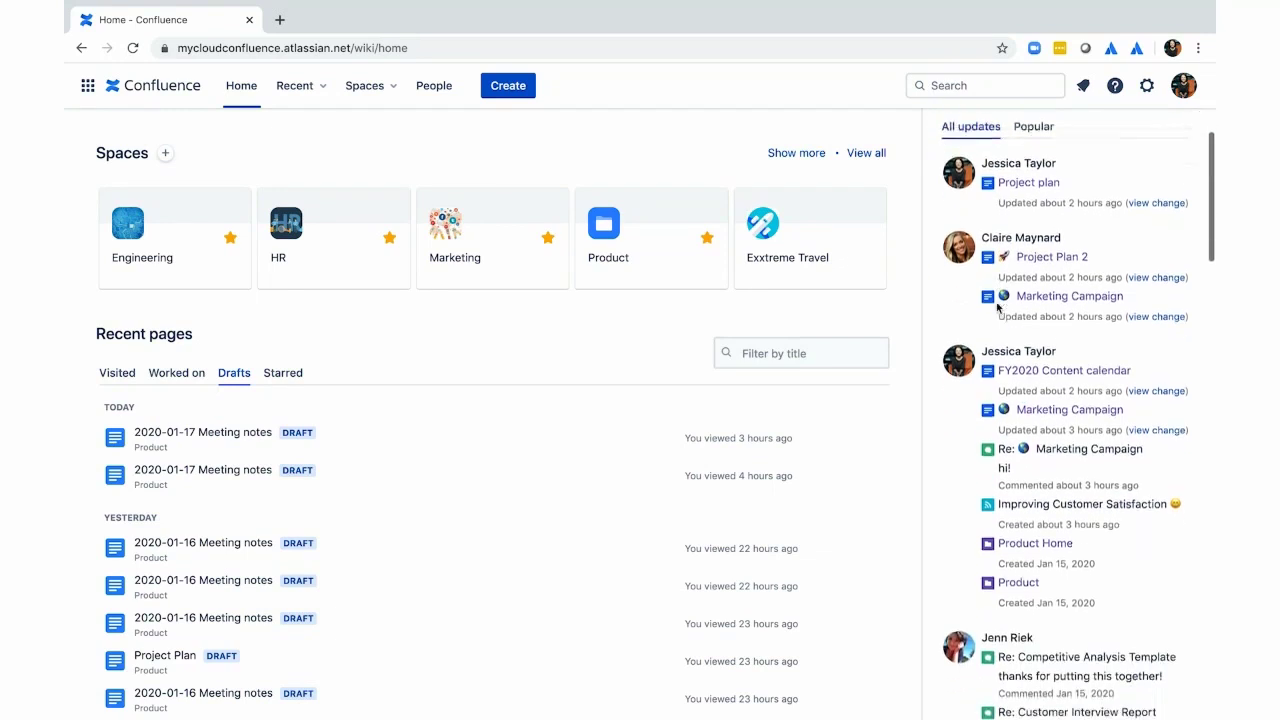
pyautogui.scroll(-3, 997, 308)
pyautogui.scroll(5, 997, 308)
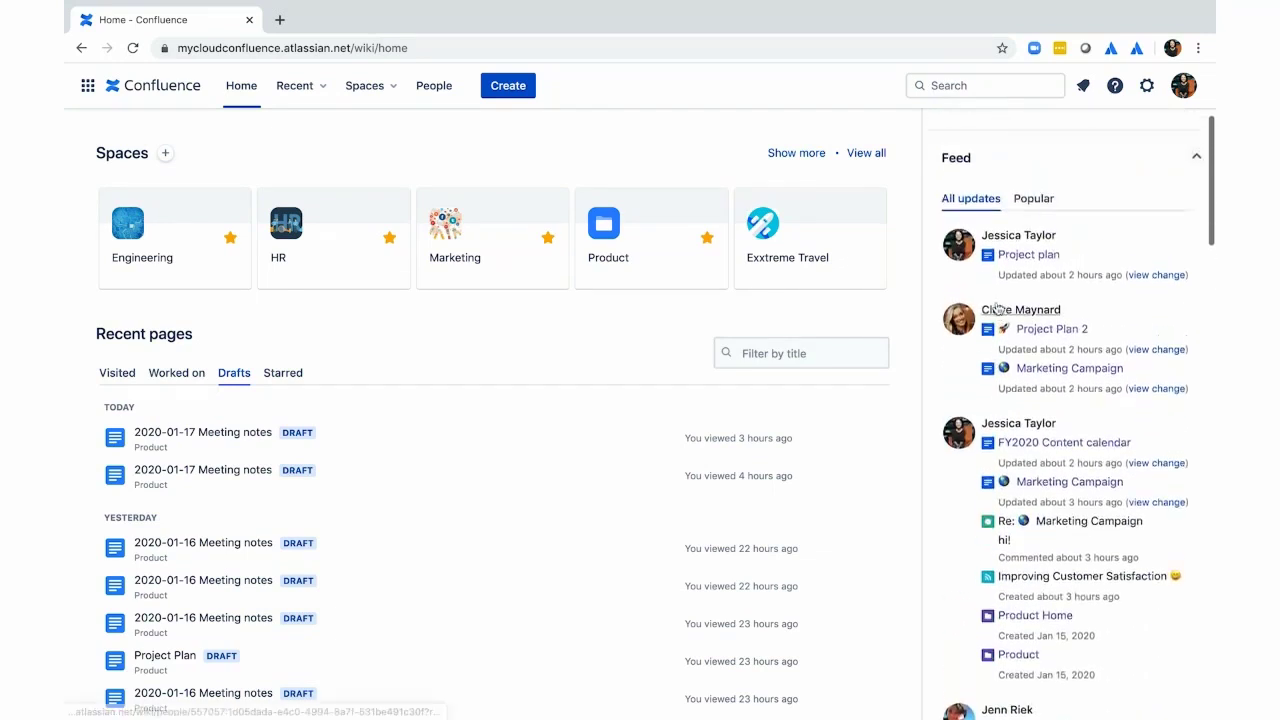
# Switch the Feed panel to Popular and scroll through the popular updates
pyautogui.click(1037, 209)
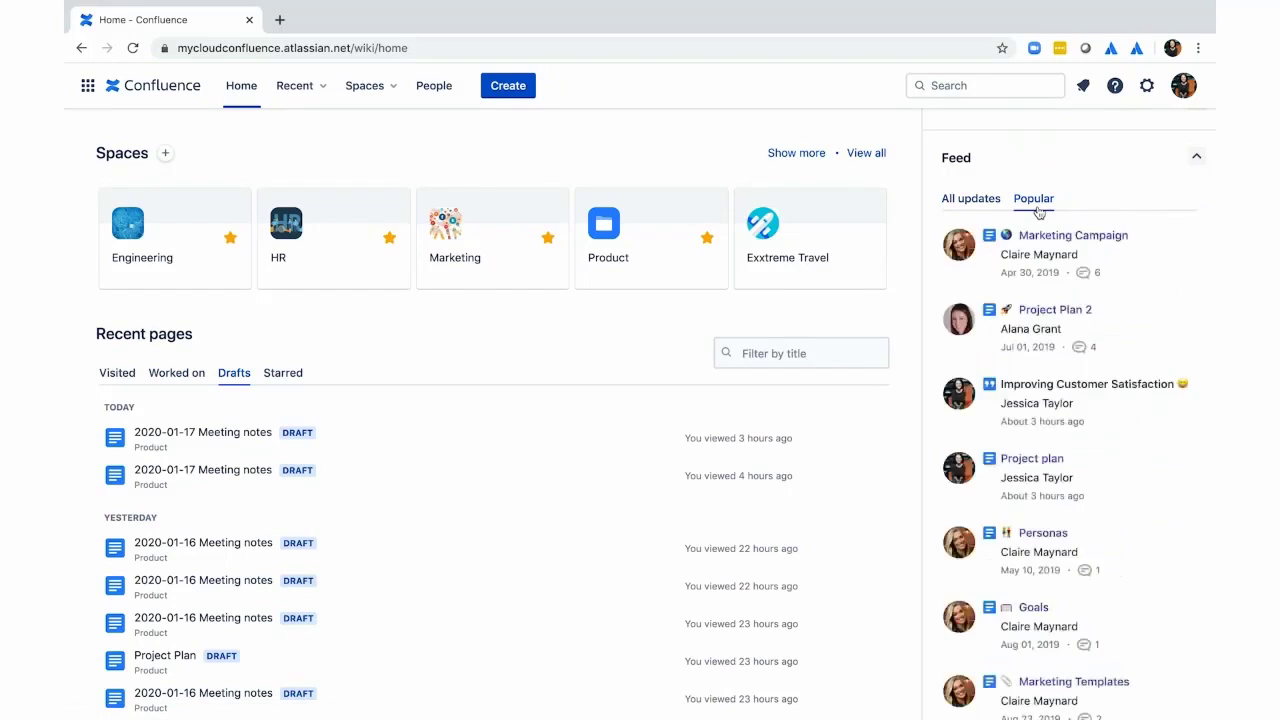
pyautogui.scroll(-1, 1064, 537)
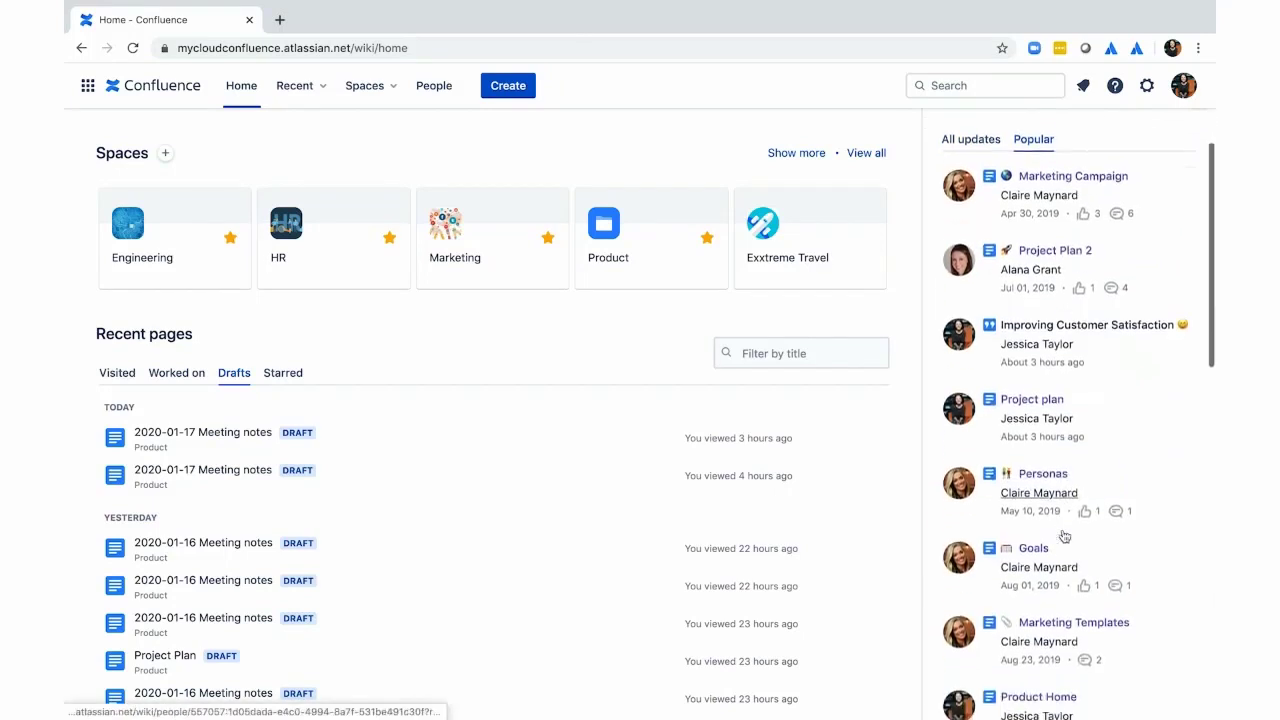
pyautogui.moveTo(1064, 537)
pyautogui.scroll(1, 1064, 537)
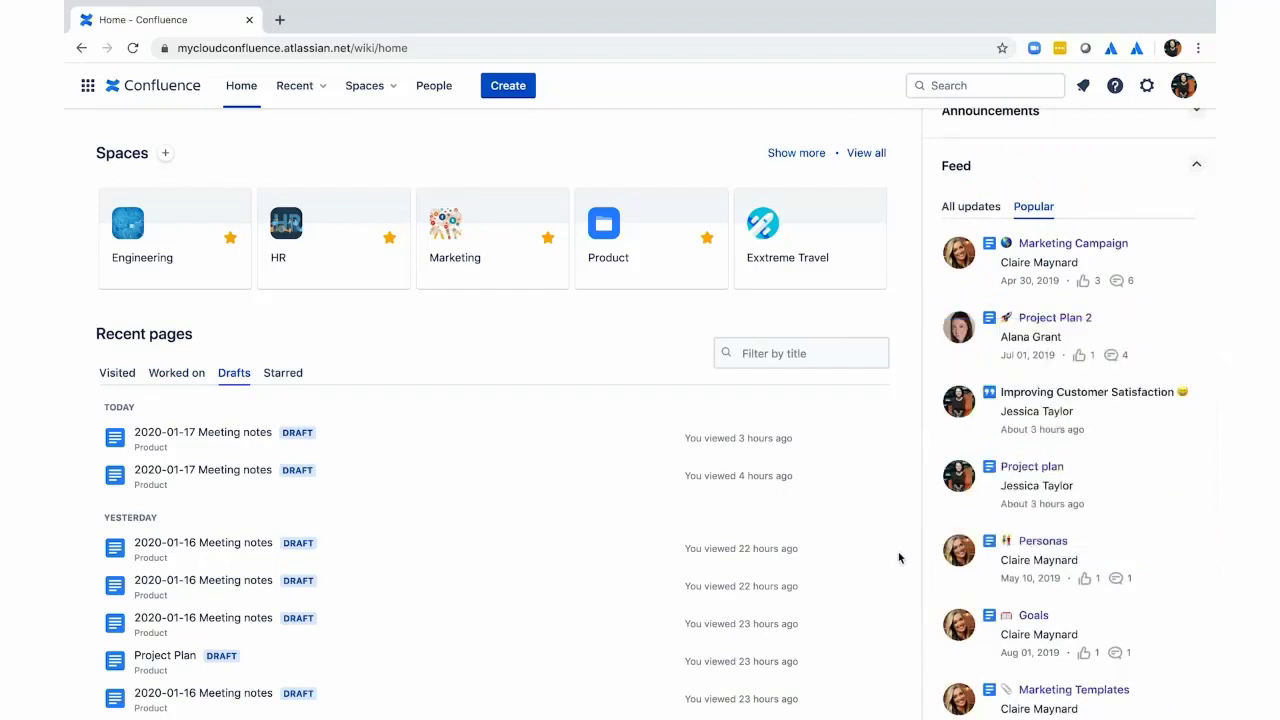
pyautogui.scroll(-1, 901, 558)
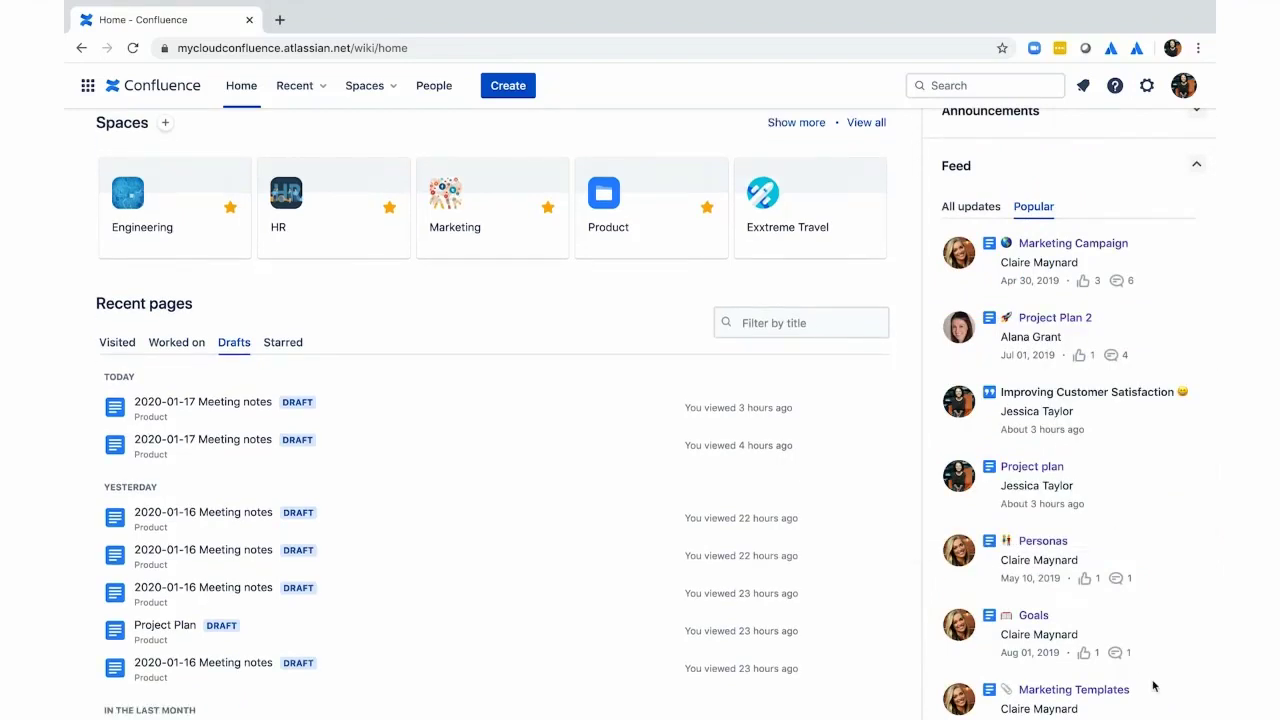
pyautogui.scroll(-2, 1153, 686)
pyautogui.scroll(2, 1153, 686)
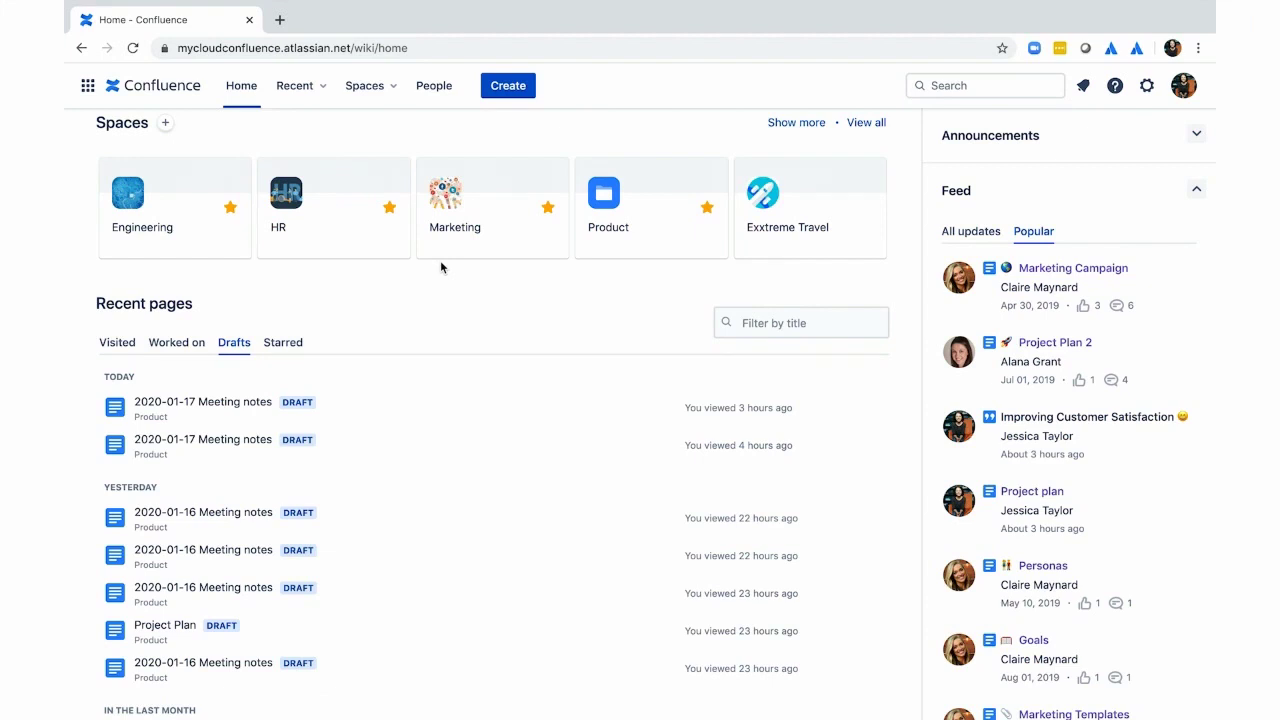
pyautogui.scroll(1, 452, 264)
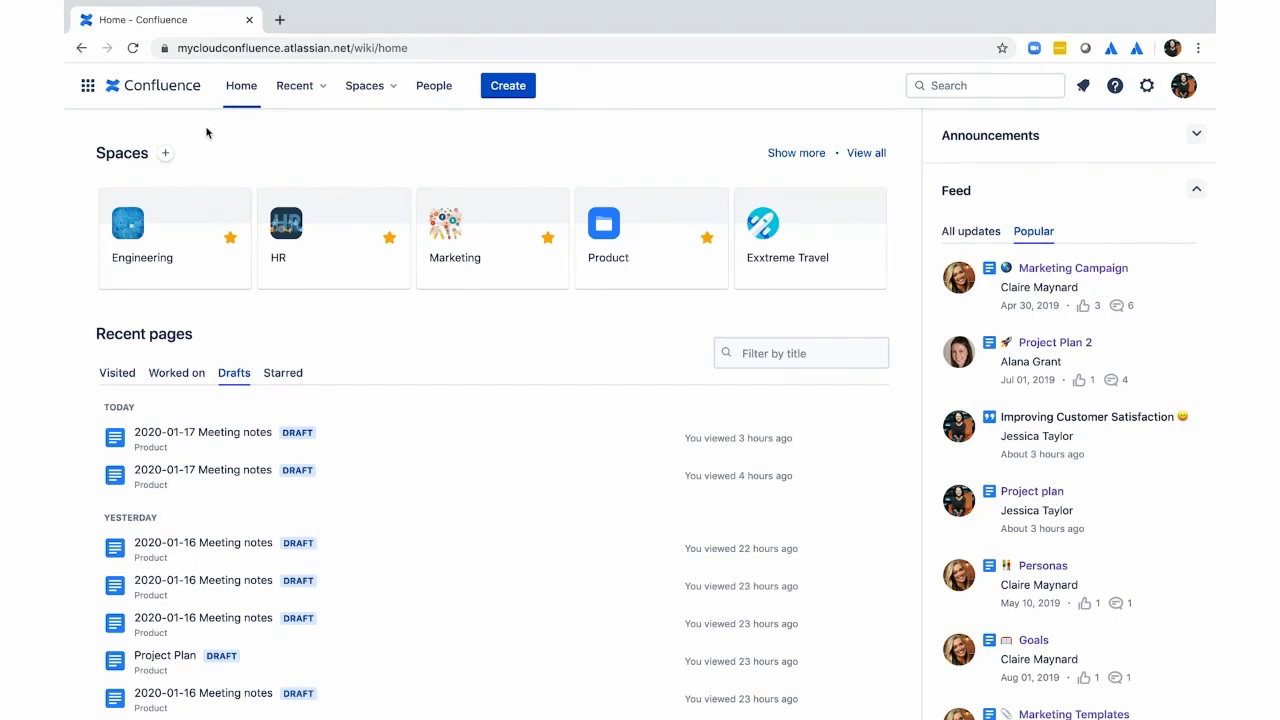
# Check the Recent dropdown's Drafts and Starred tabs and the Spaces list, then go to People
pyautogui.click(312, 95)
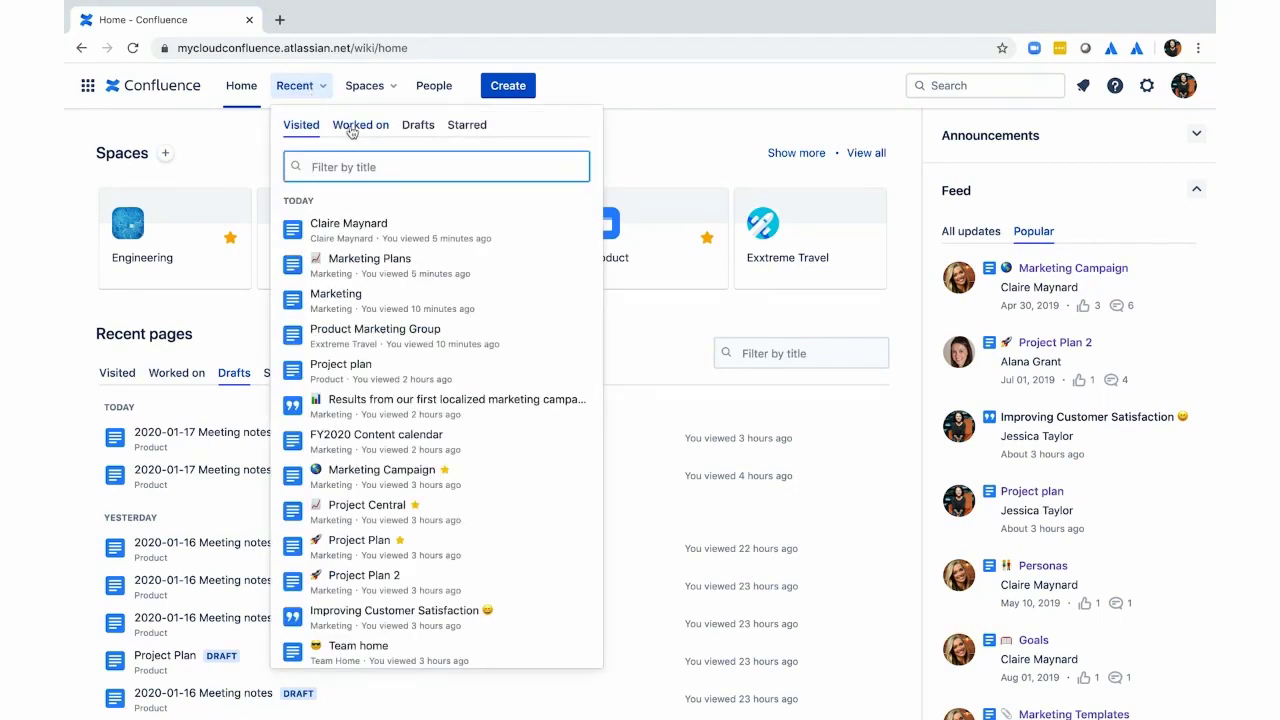
pyautogui.click(420, 133)
pyautogui.click(463, 133)
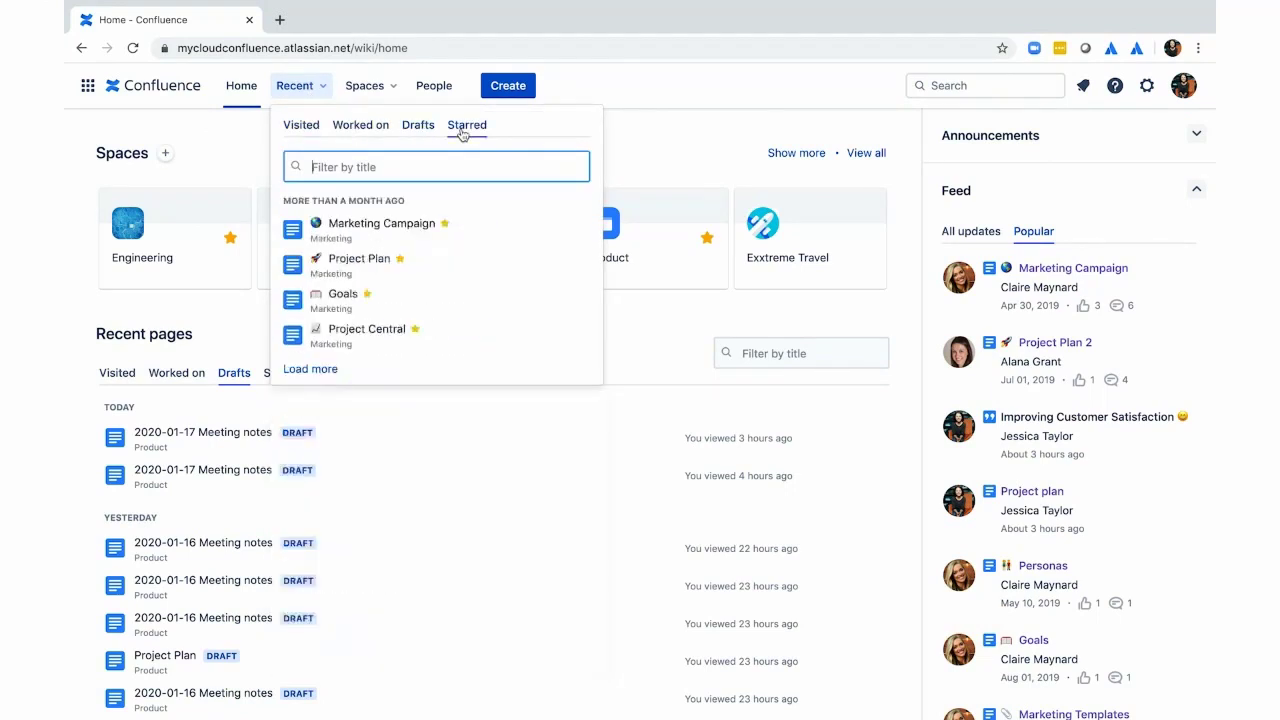
pyautogui.click(382, 96)
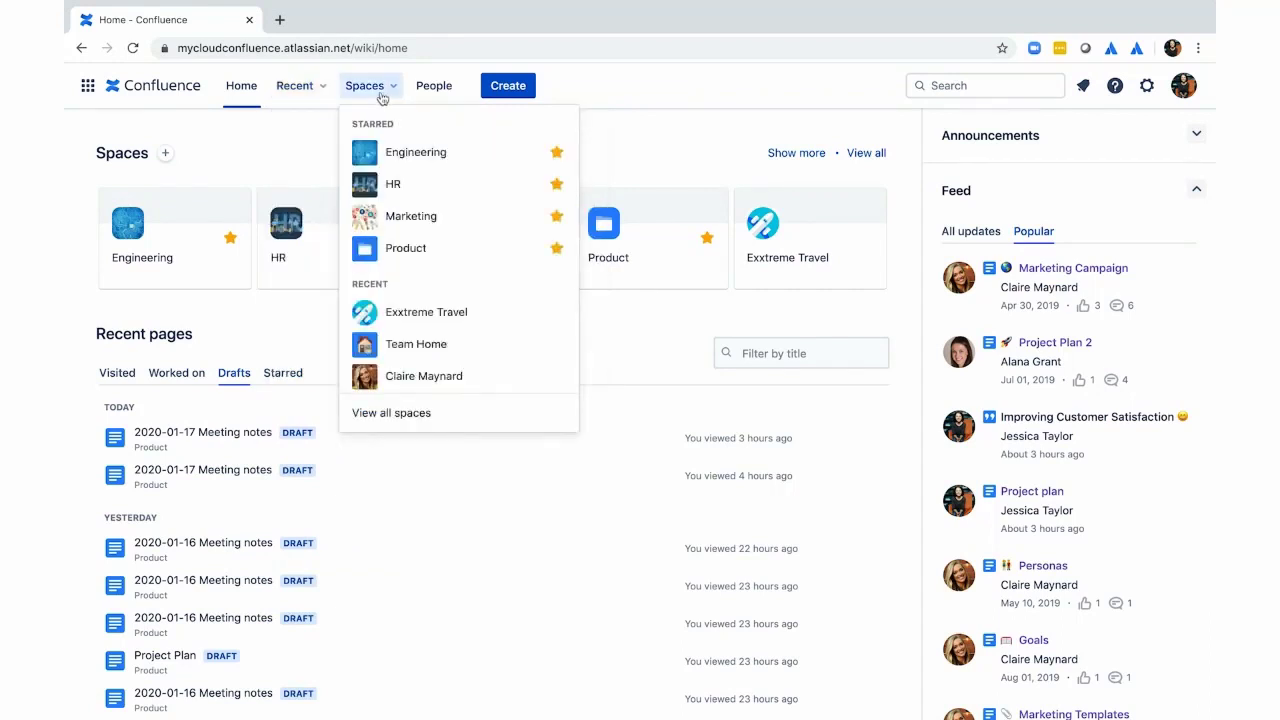
pyautogui.click(436, 96)
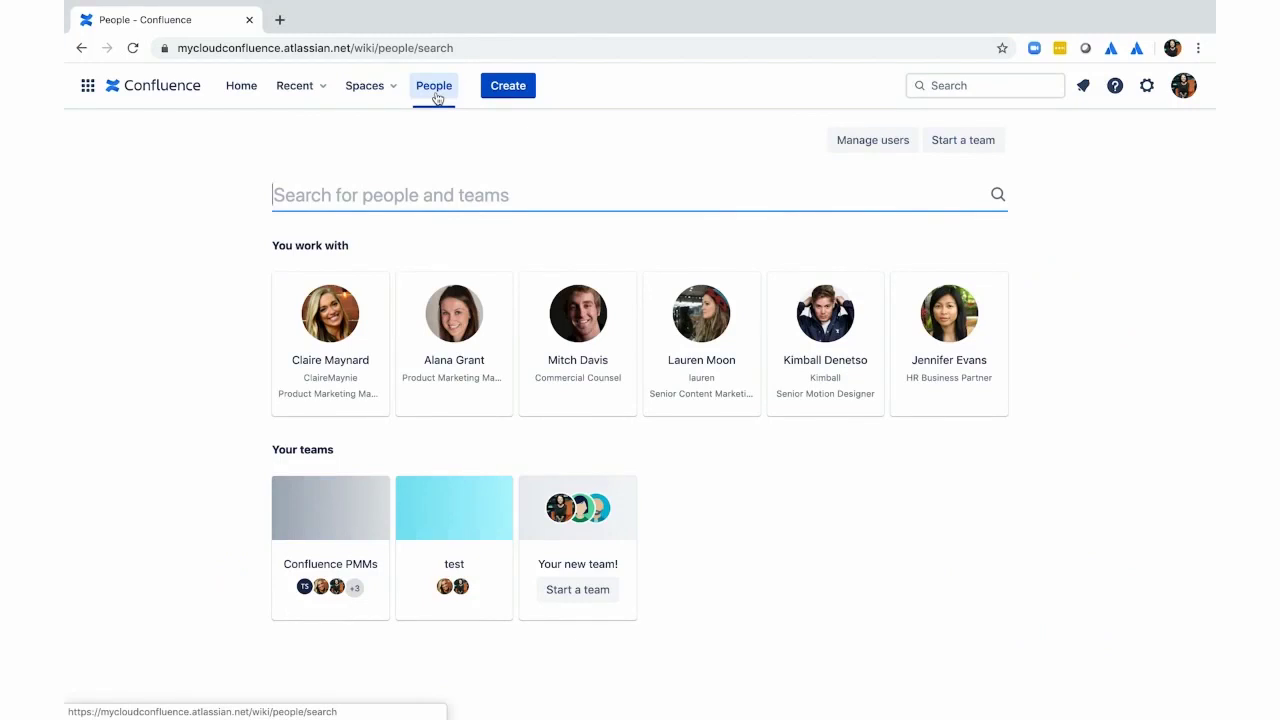
pyautogui.click(977, 142)
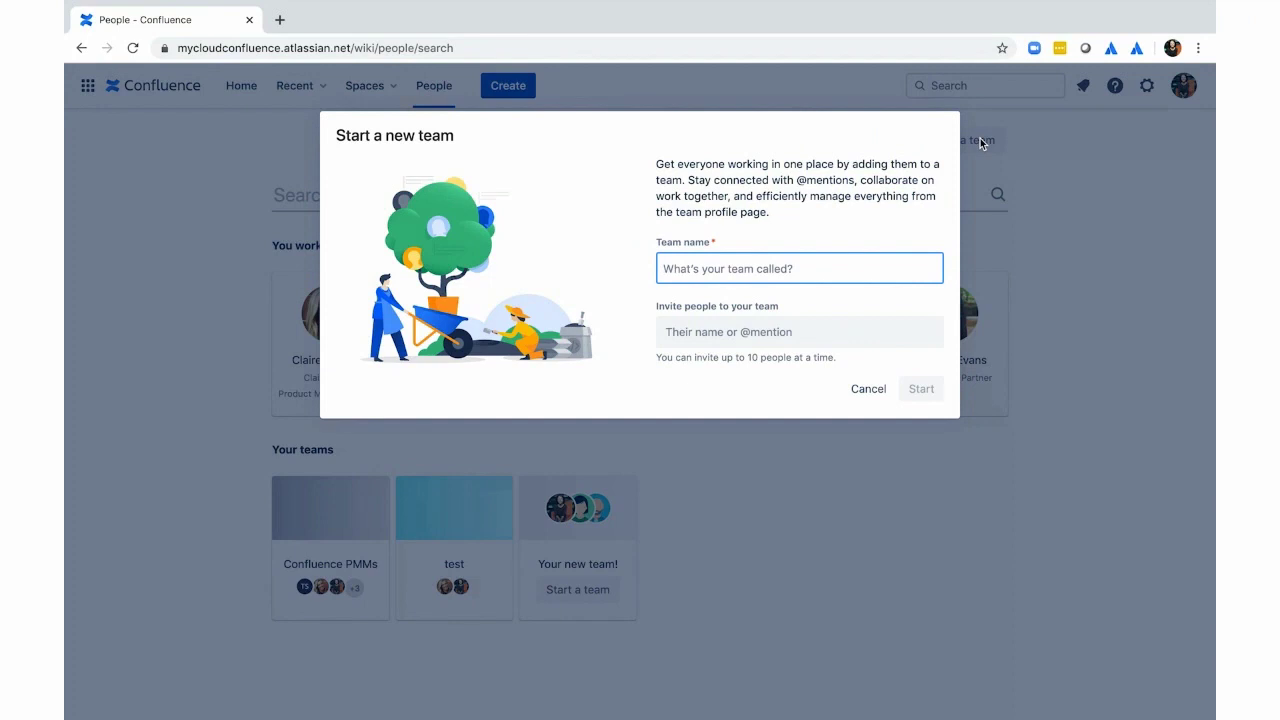
pyautogui.write('Design')
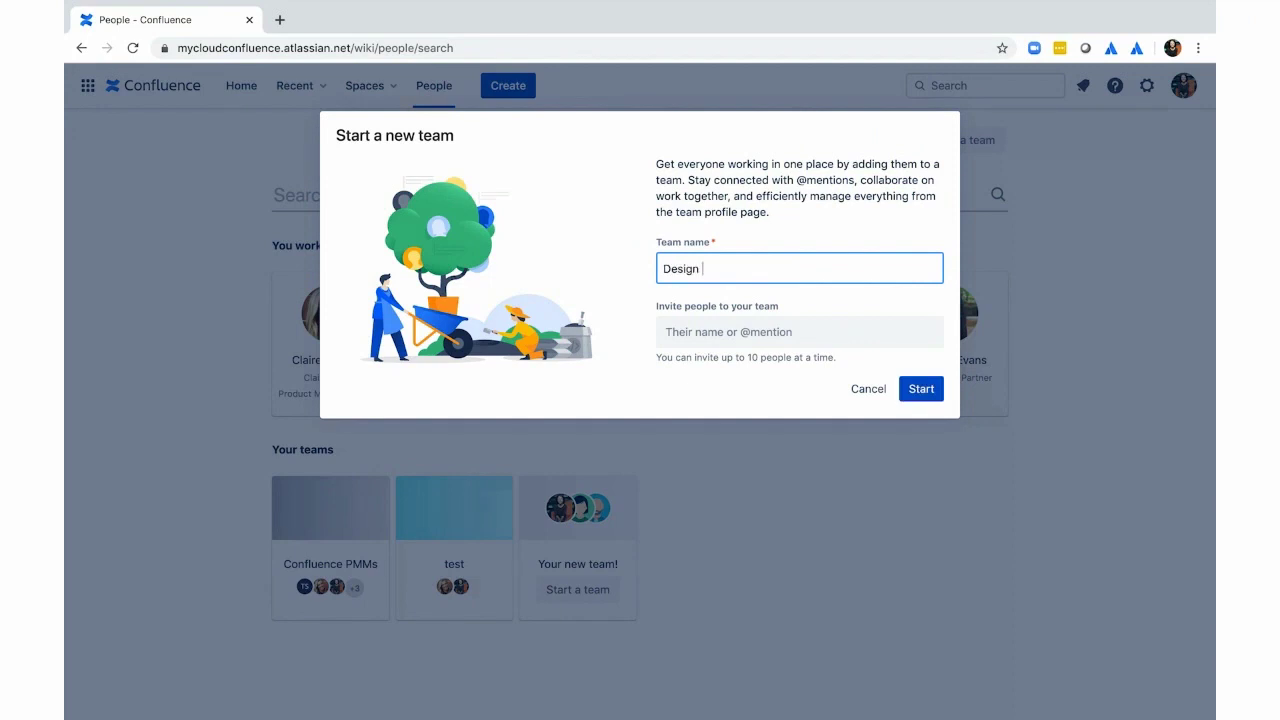
pyautogui.write(' Team')
pyautogui.click(870, 390)
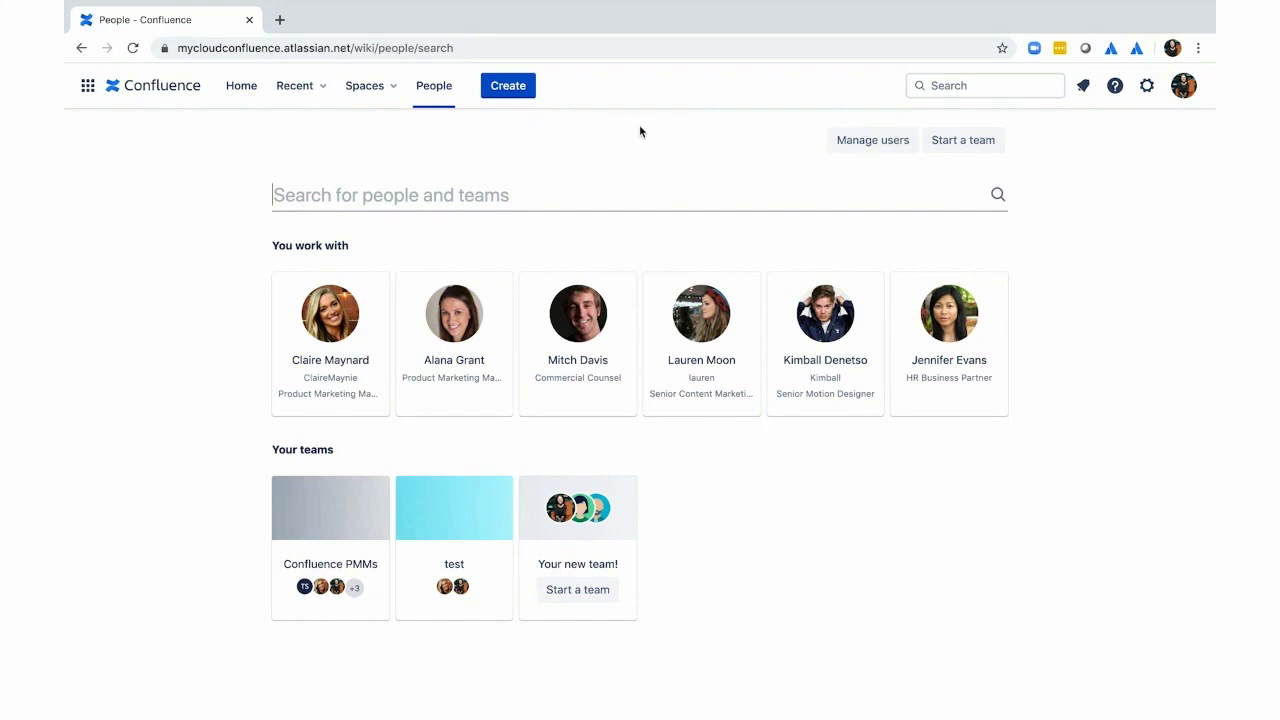
# Open the Marketing space from the Spaces dropdown and start scrolling its overview
pyautogui.click(362, 90)
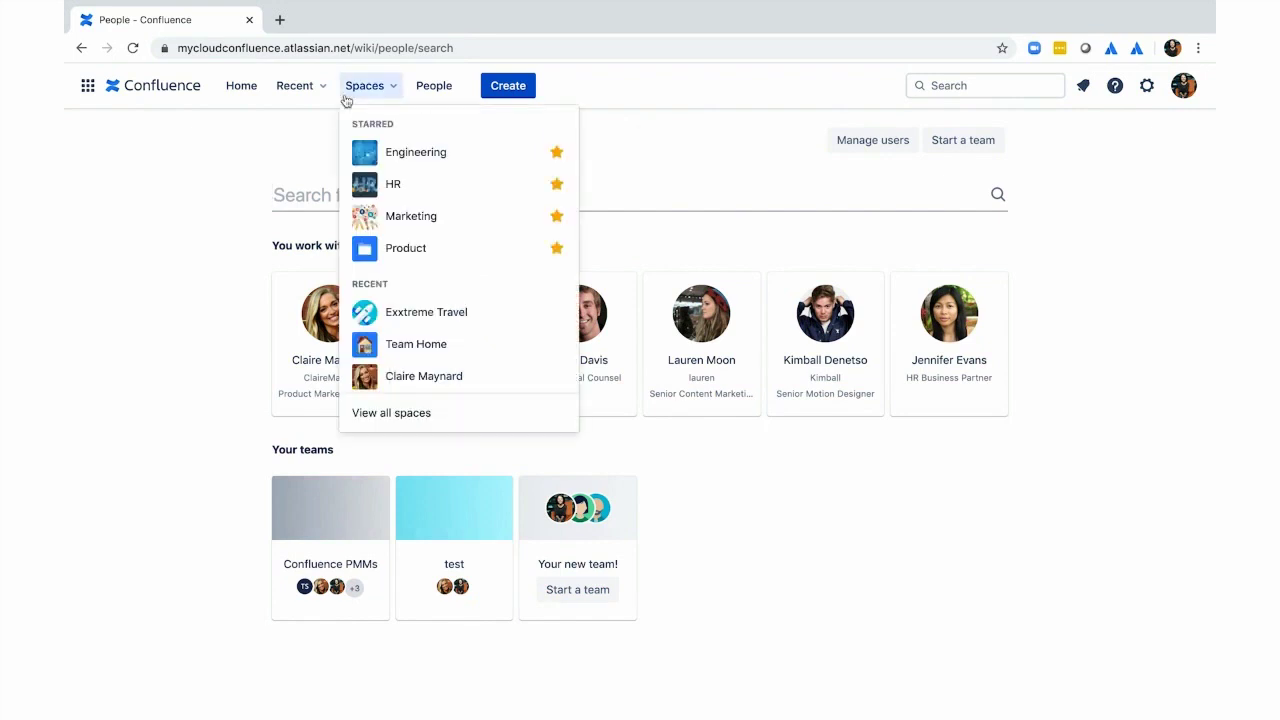
pyautogui.click(407, 218)
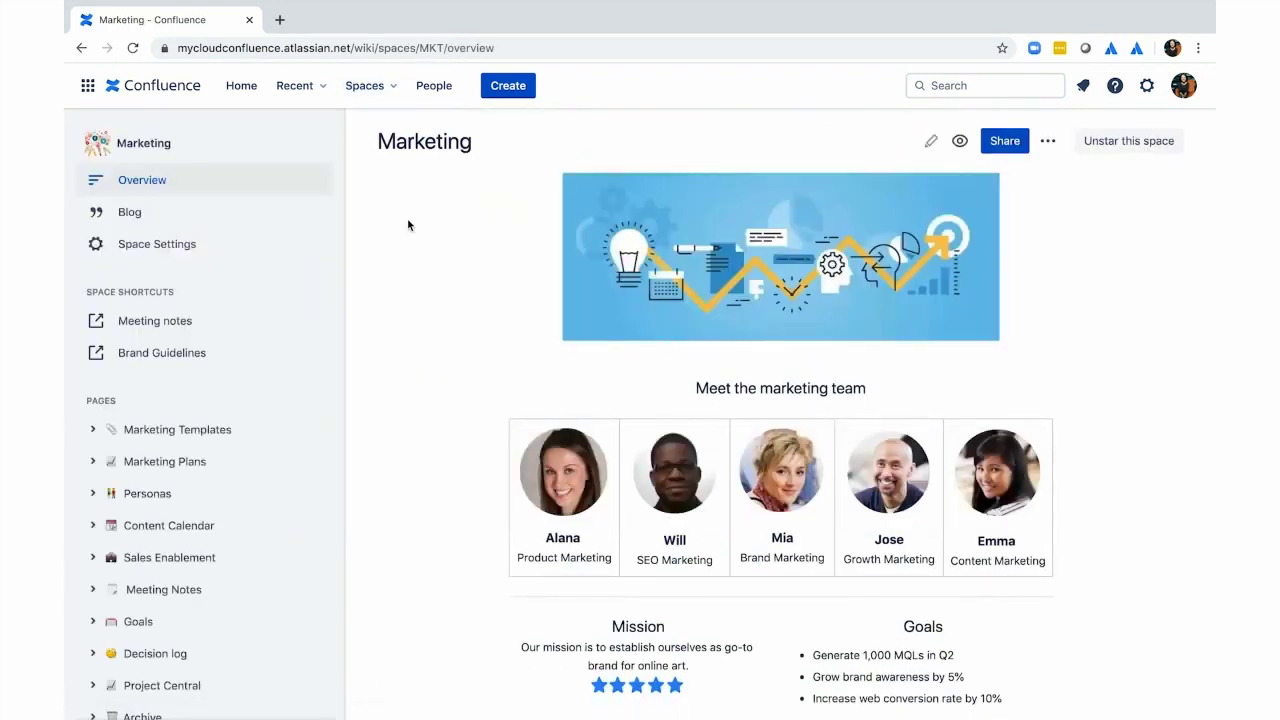
pyautogui.scroll(-1, 434, 320)
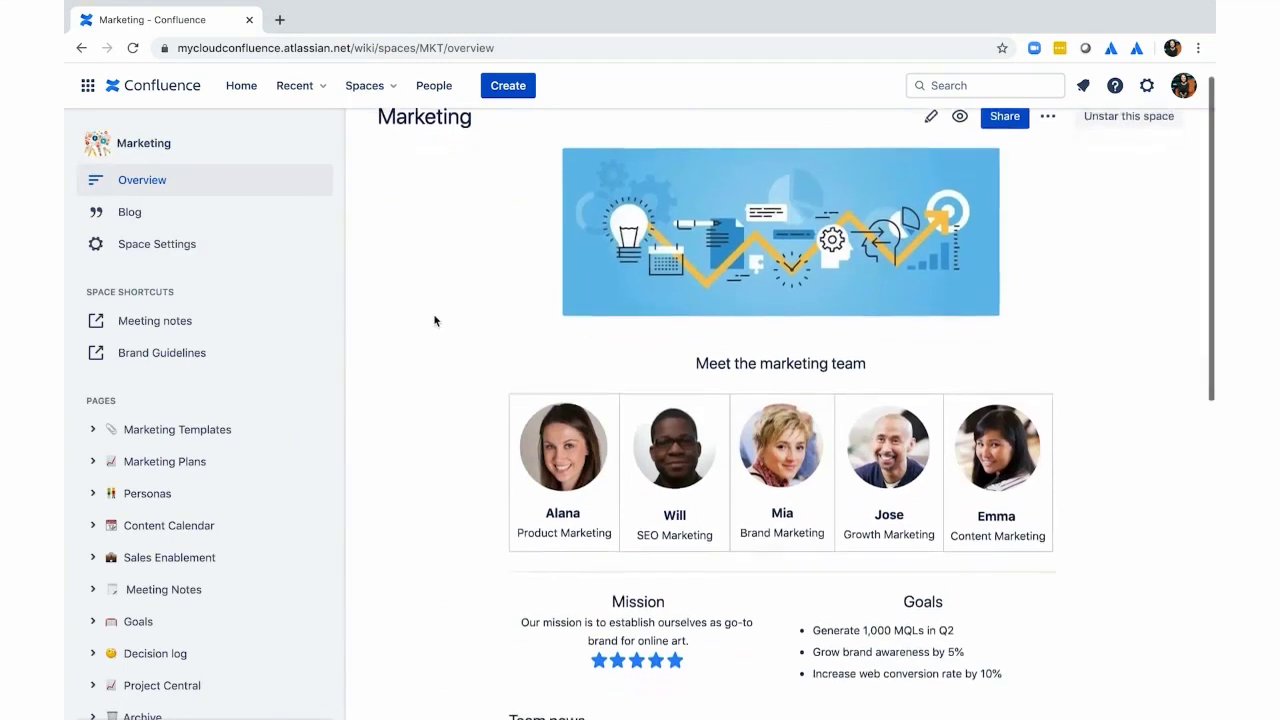
pyautogui.scroll(-1, 434, 320)
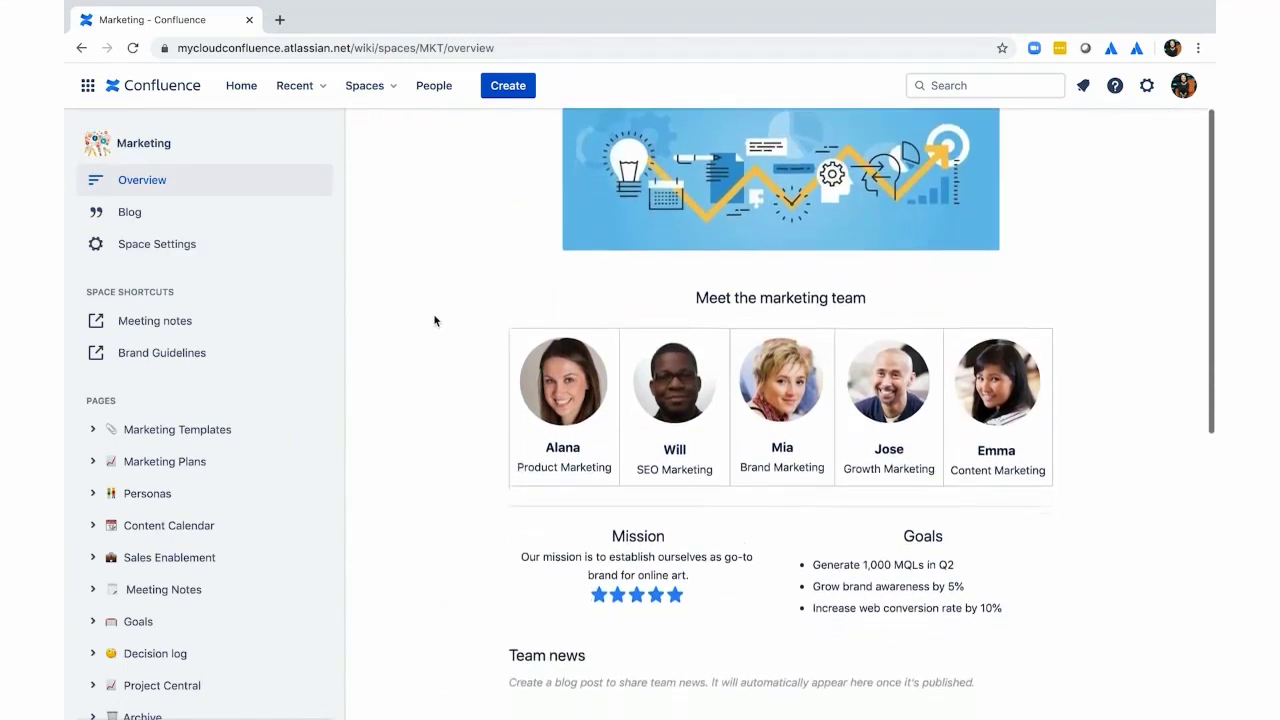
pyautogui.scroll(-3, 434, 320)
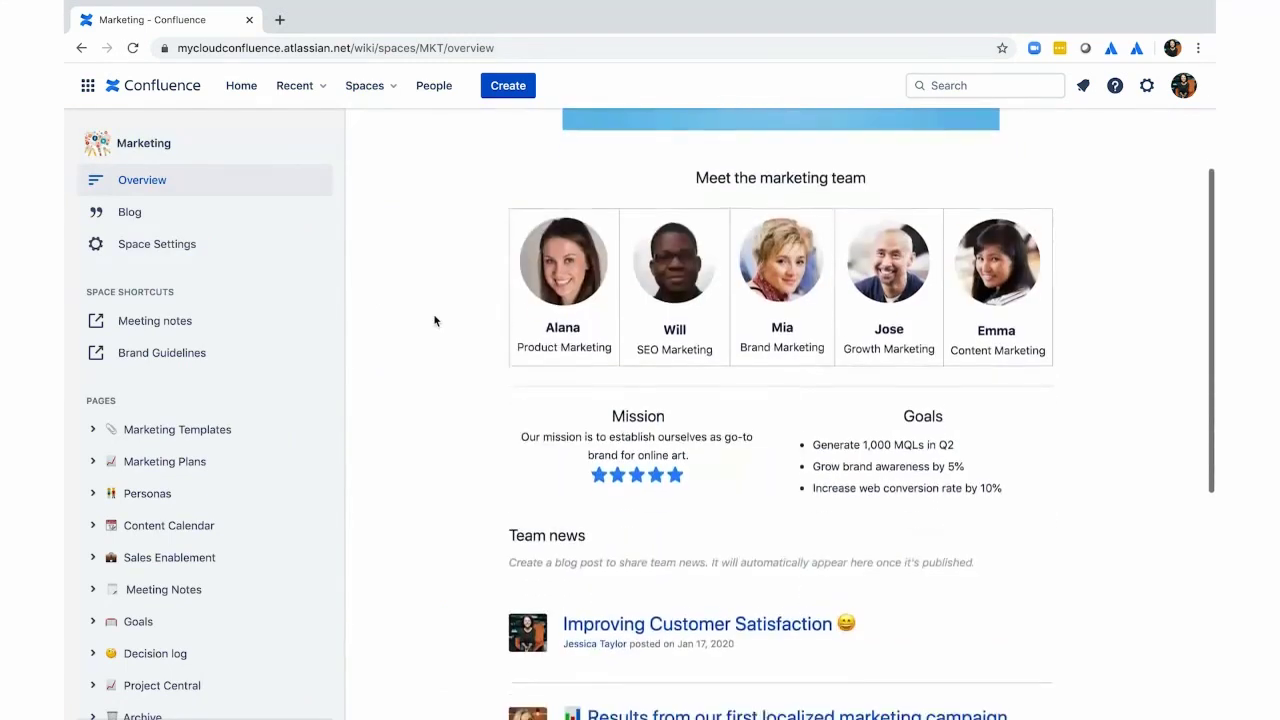
# Read down the Marketing overview through the team, Mission, Goals and Team news posts
pyautogui.scroll(-1, 434, 320)
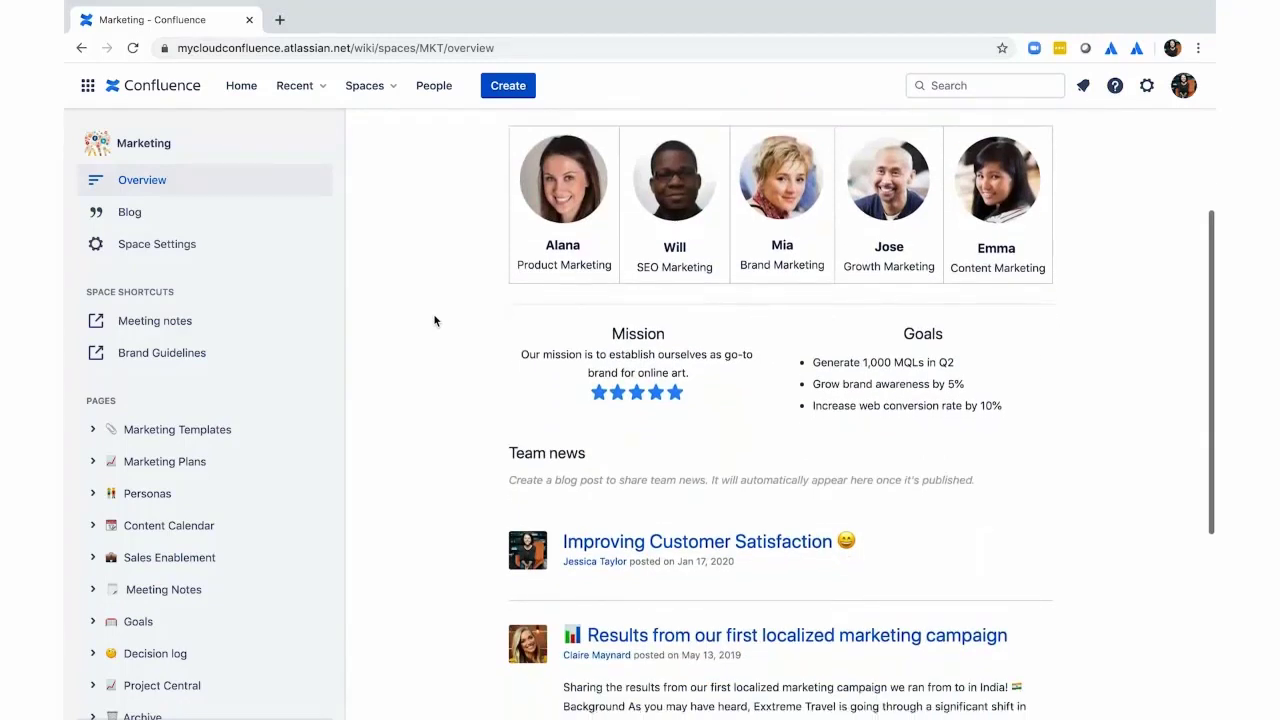
pyautogui.scroll(-1, 434, 320)
pyautogui.scroll(-1, 434, 320)
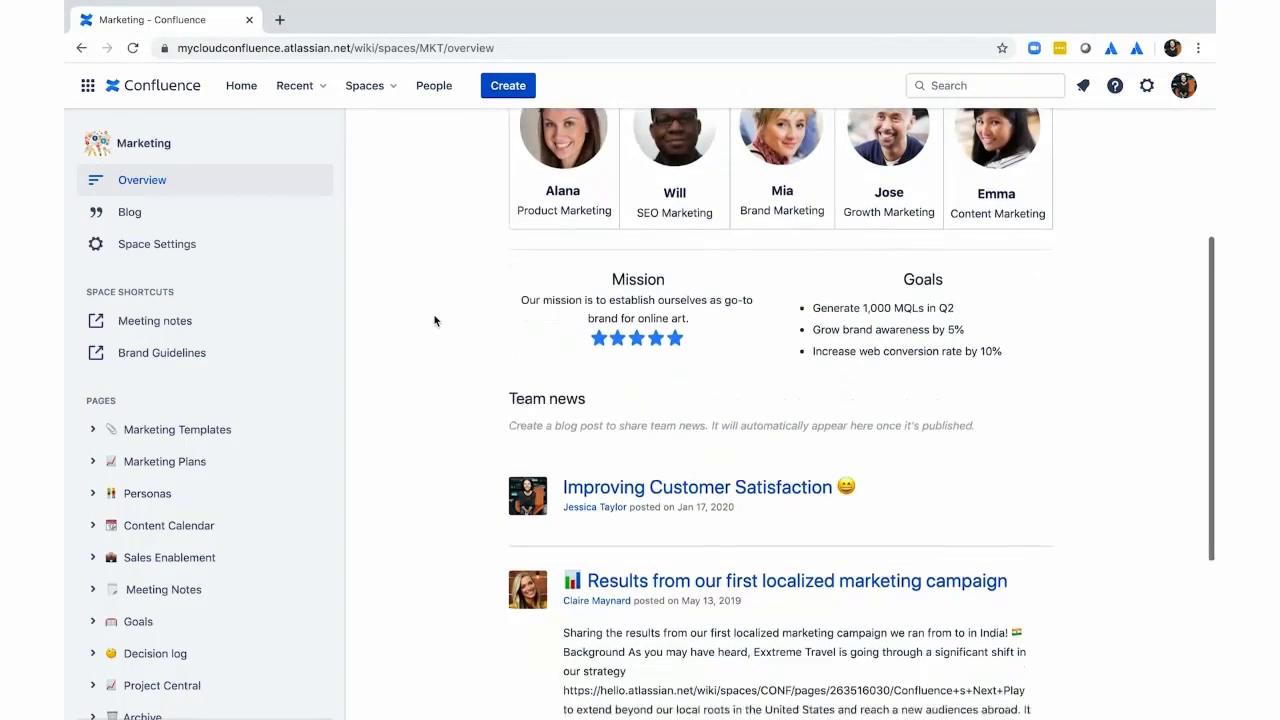
pyautogui.scroll(-2, 434, 320)
pyautogui.scroll(7, 434, 320)
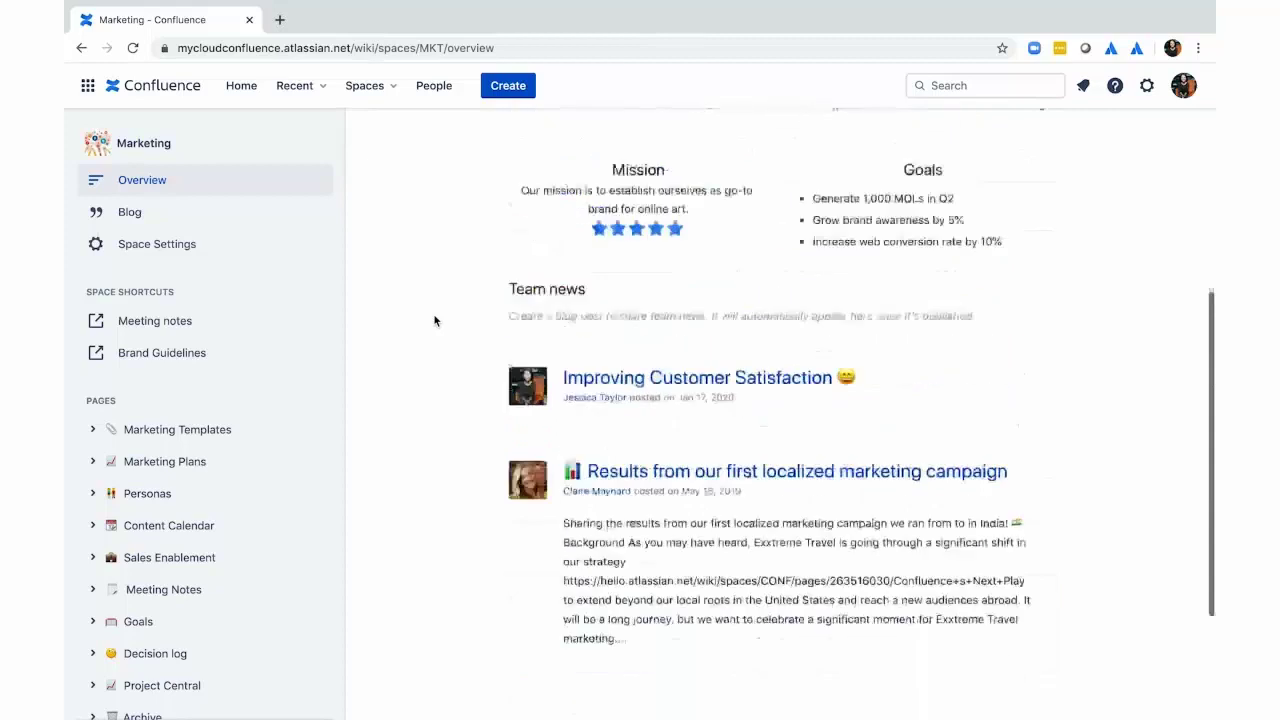
pyautogui.scroll(2, 433, 318)
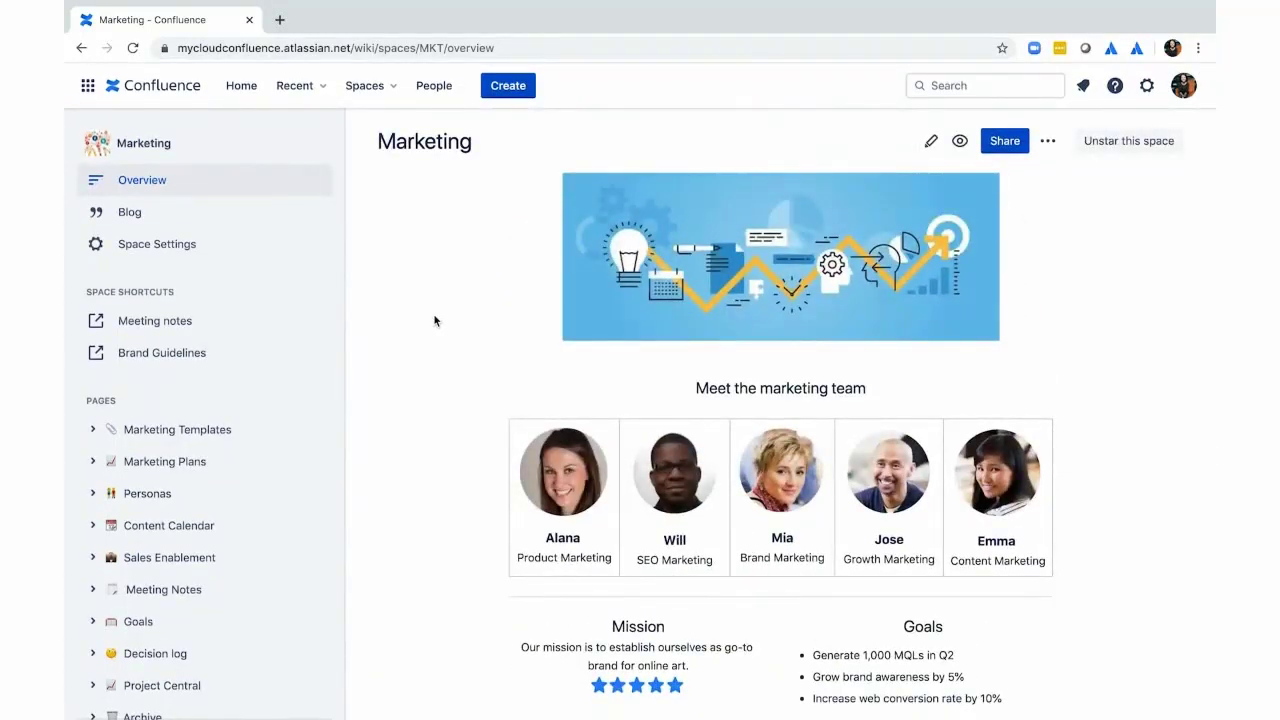
pyautogui.scroll(-3, 434, 320)
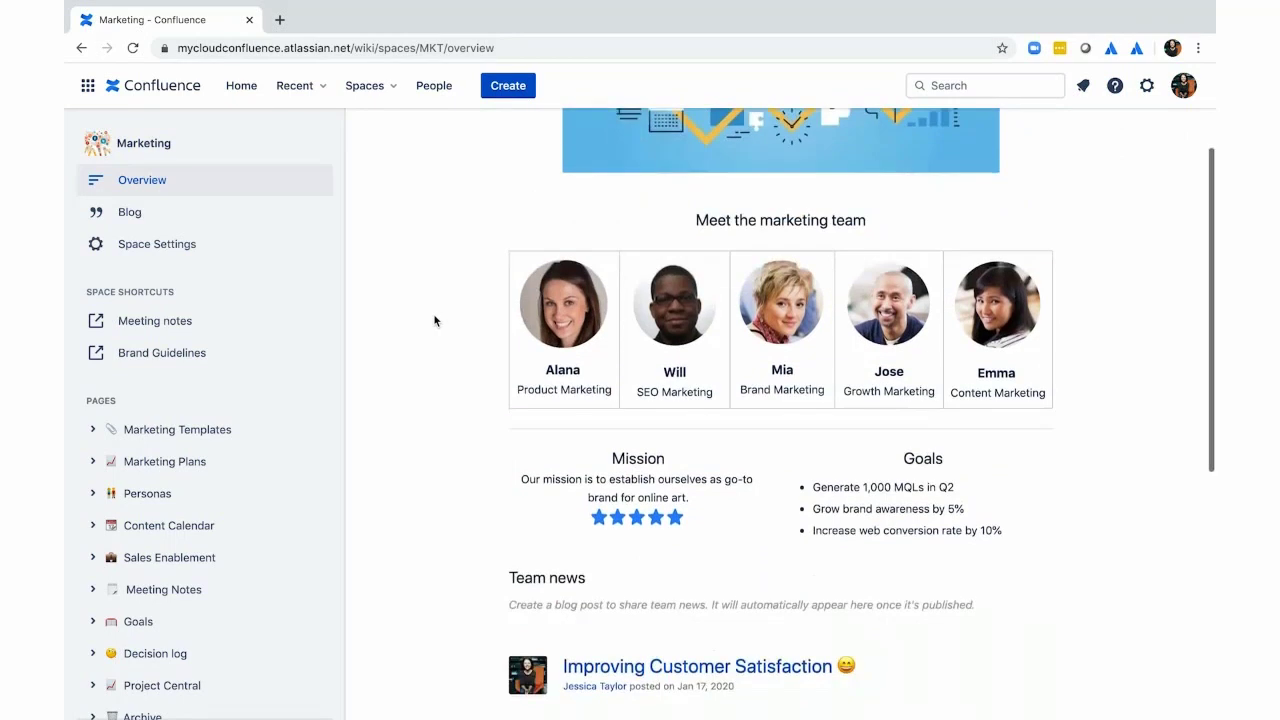
pyautogui.scroll(-2, 434, 320)
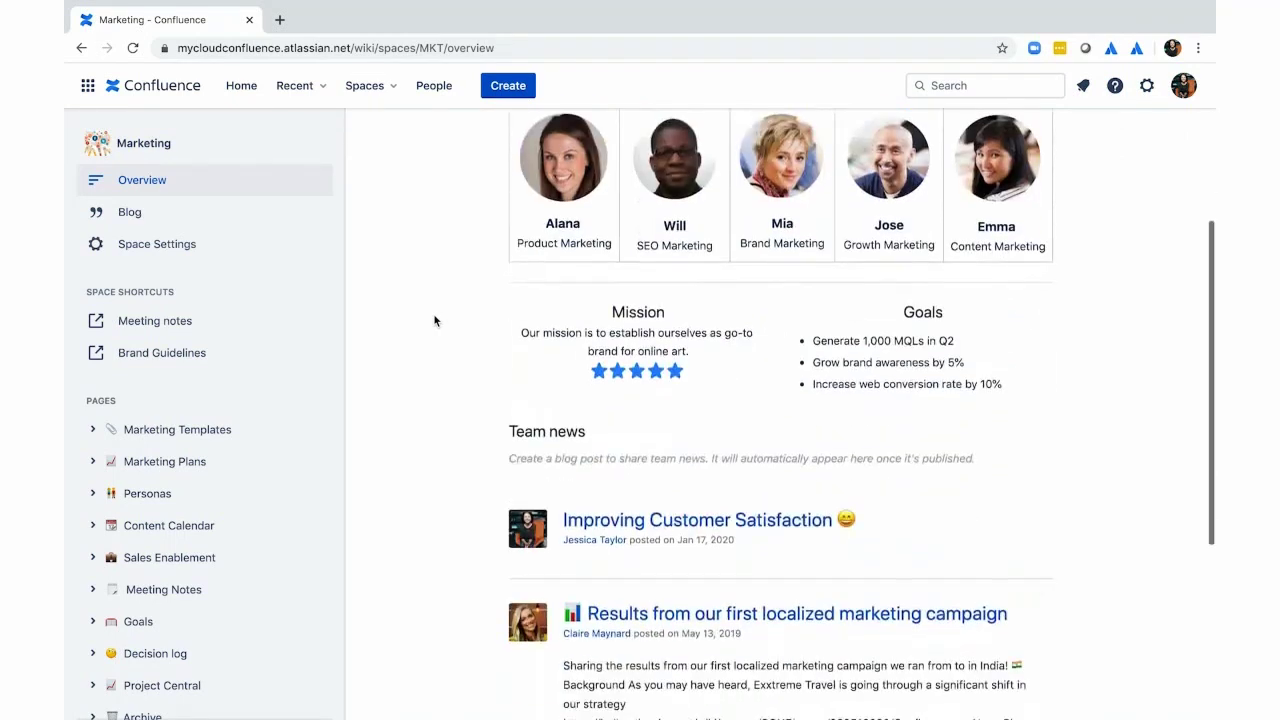
pyautogui.scroll(-3, 434, 320)
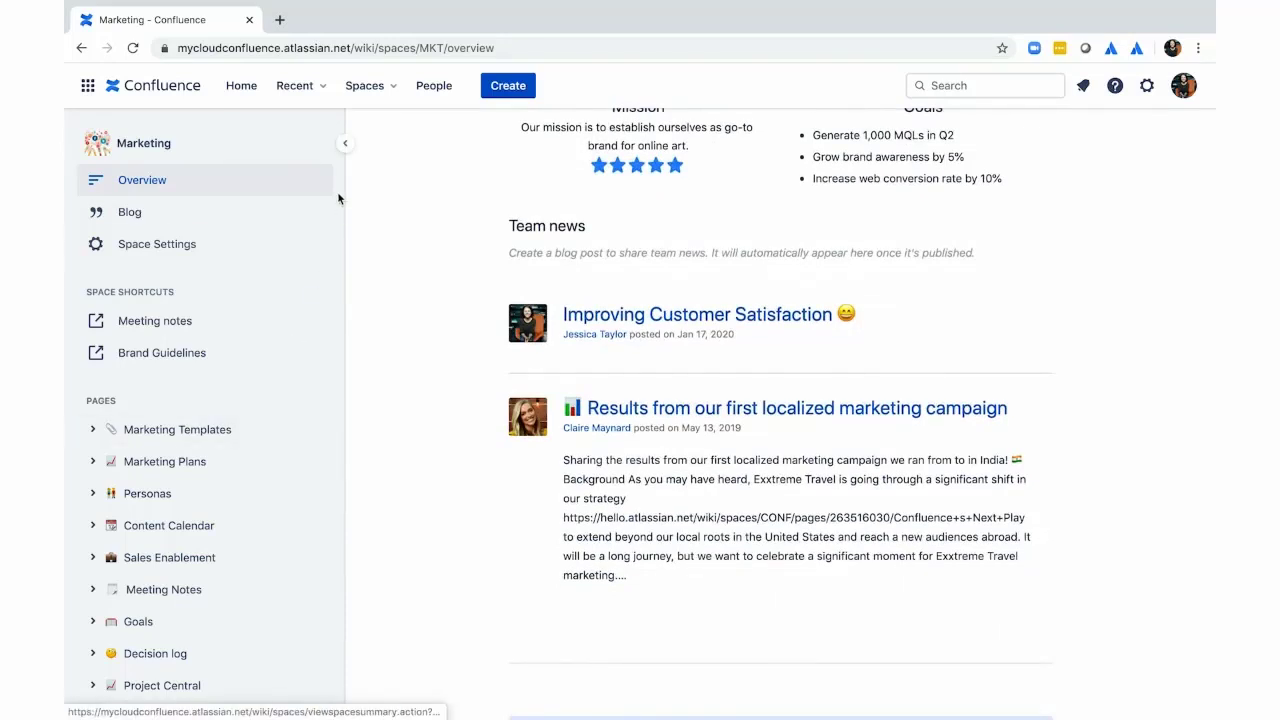
# Move Competitive Analysis Template below Marketing Campaign Template under Marketing Templates
pyautogui.click(344, 144)
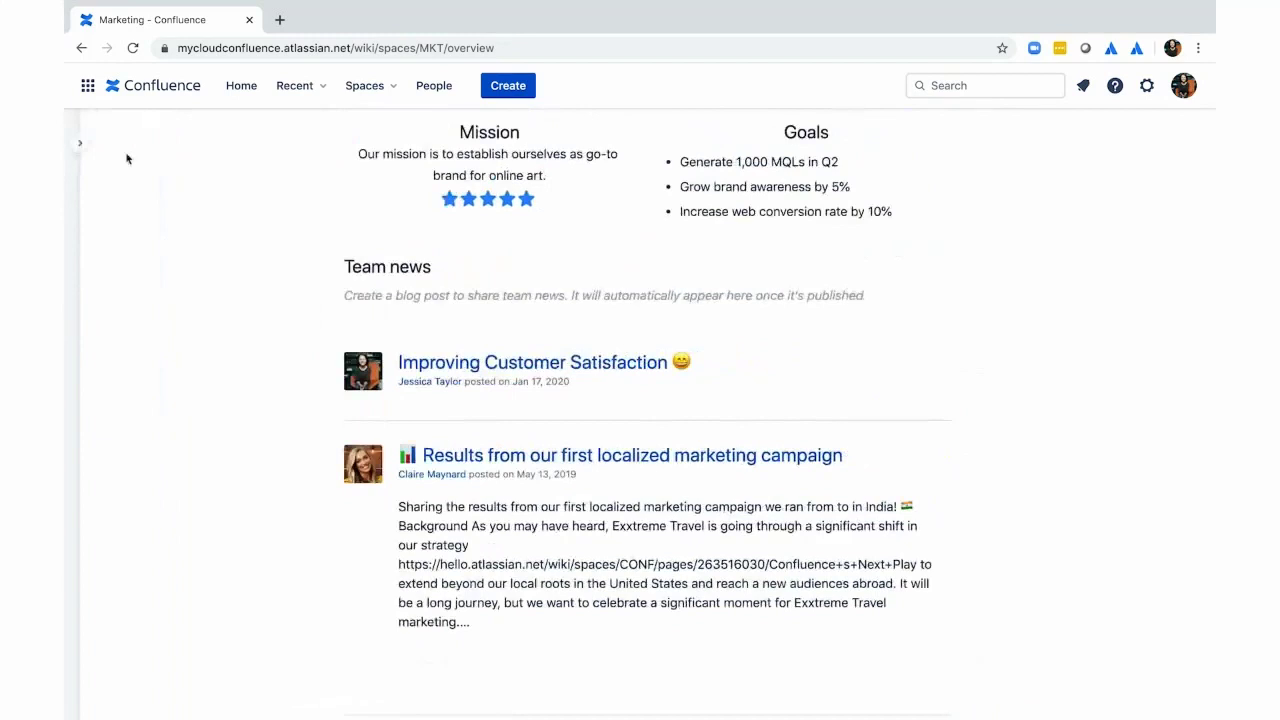
pyautogui.click(82, 144)
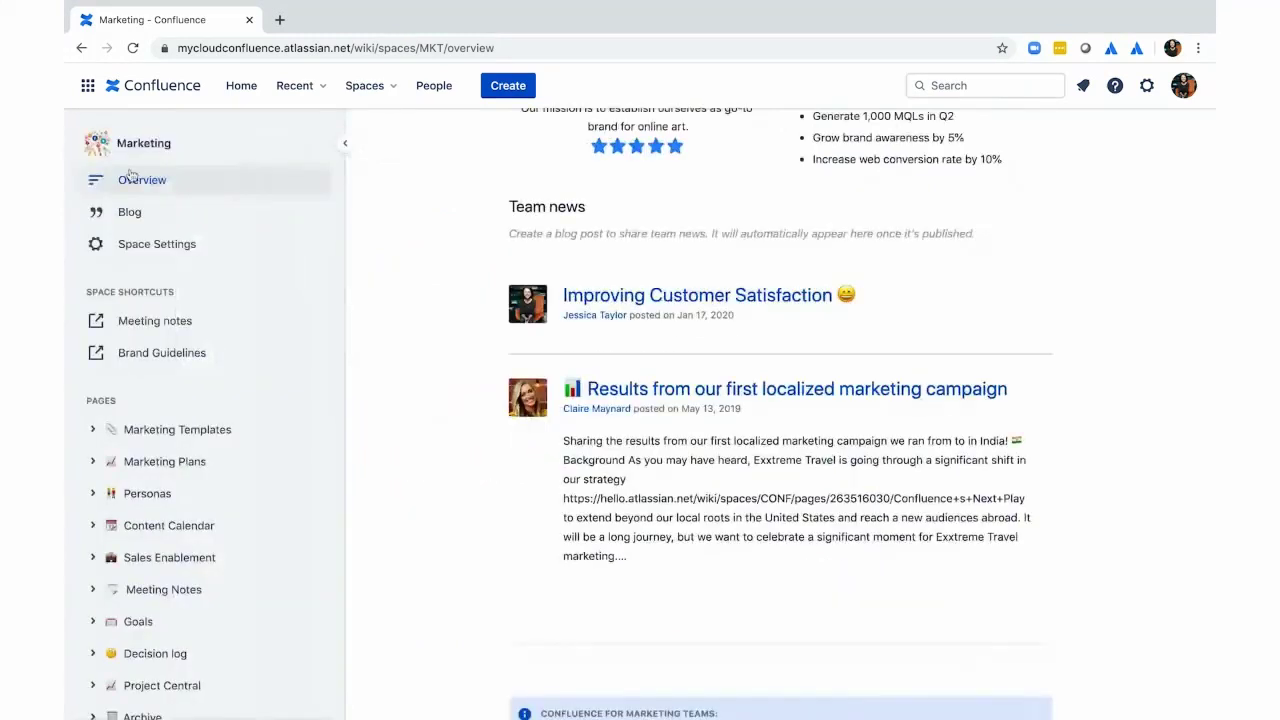
pyautogui.scroll(-1, 183, 379)
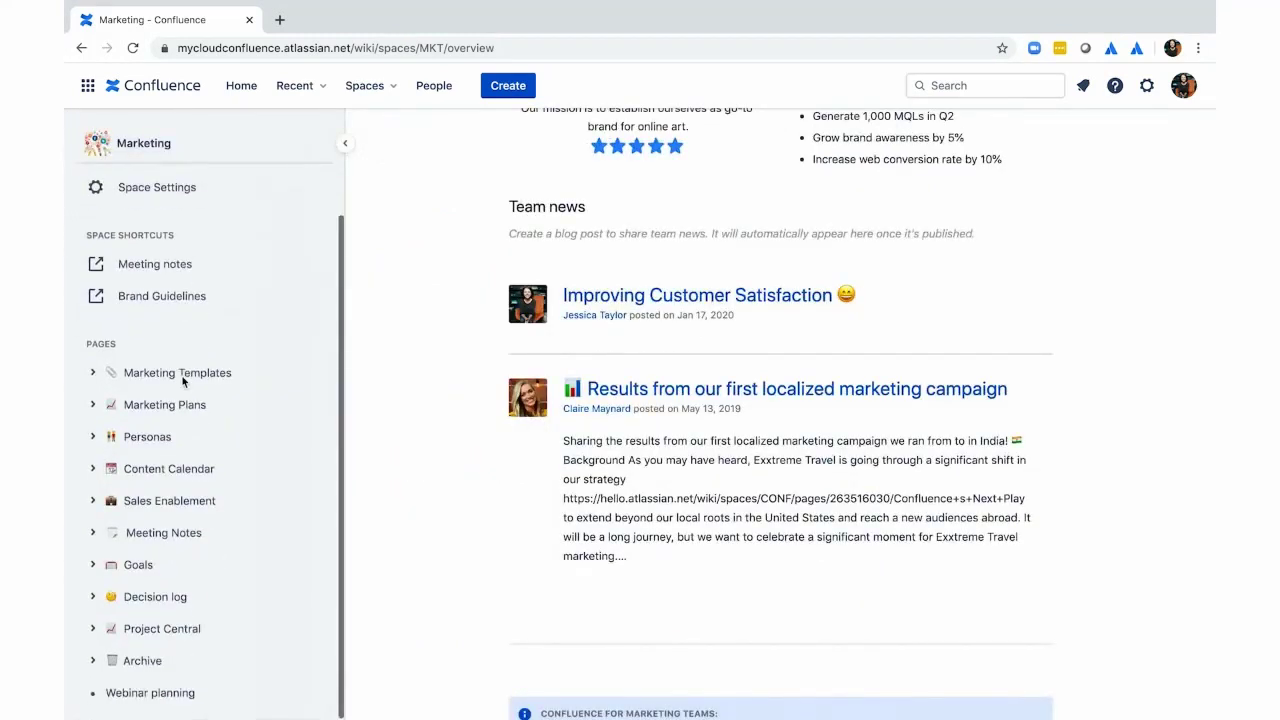
pyautogui.click(92, 372)
pyautogui.scroll(-2, 100, 380)
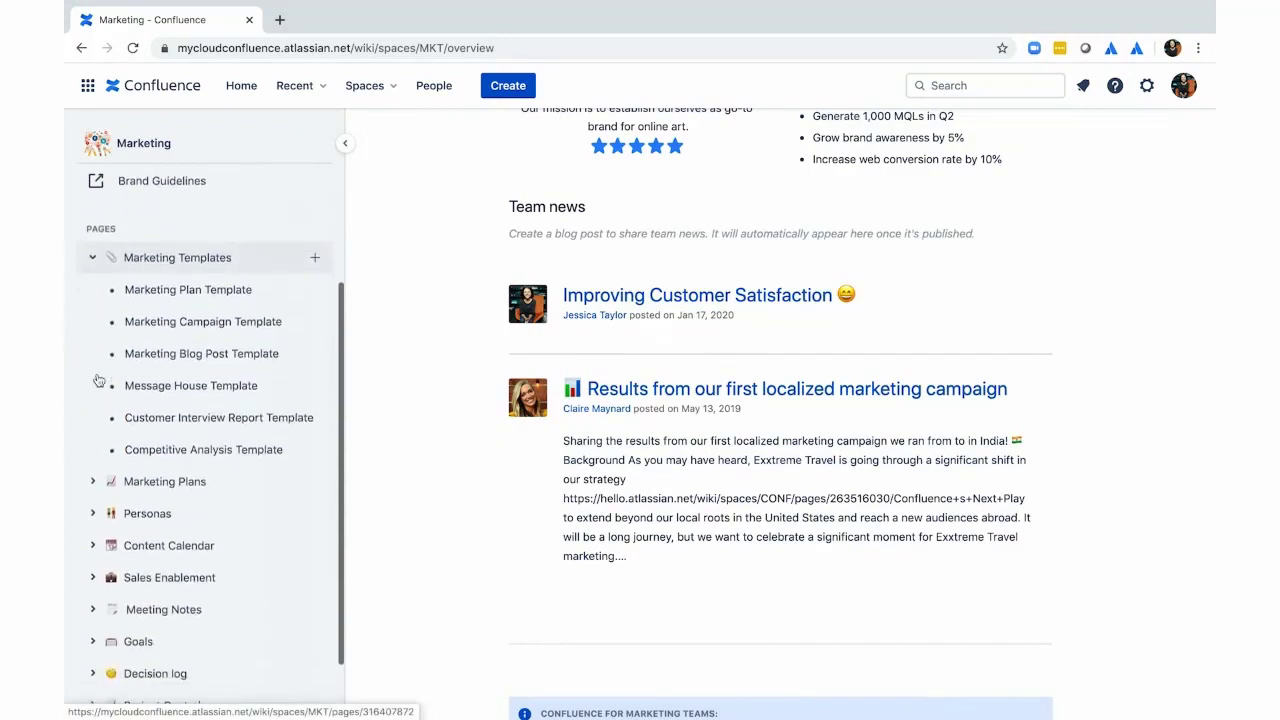
pyautogui.moveTo(183, 450); pyautogui.dragTo(198, 343)
# Expand Marketing Plans and Personas, and drag Joe's persona page to the top
pyautogui.click(93, 481)
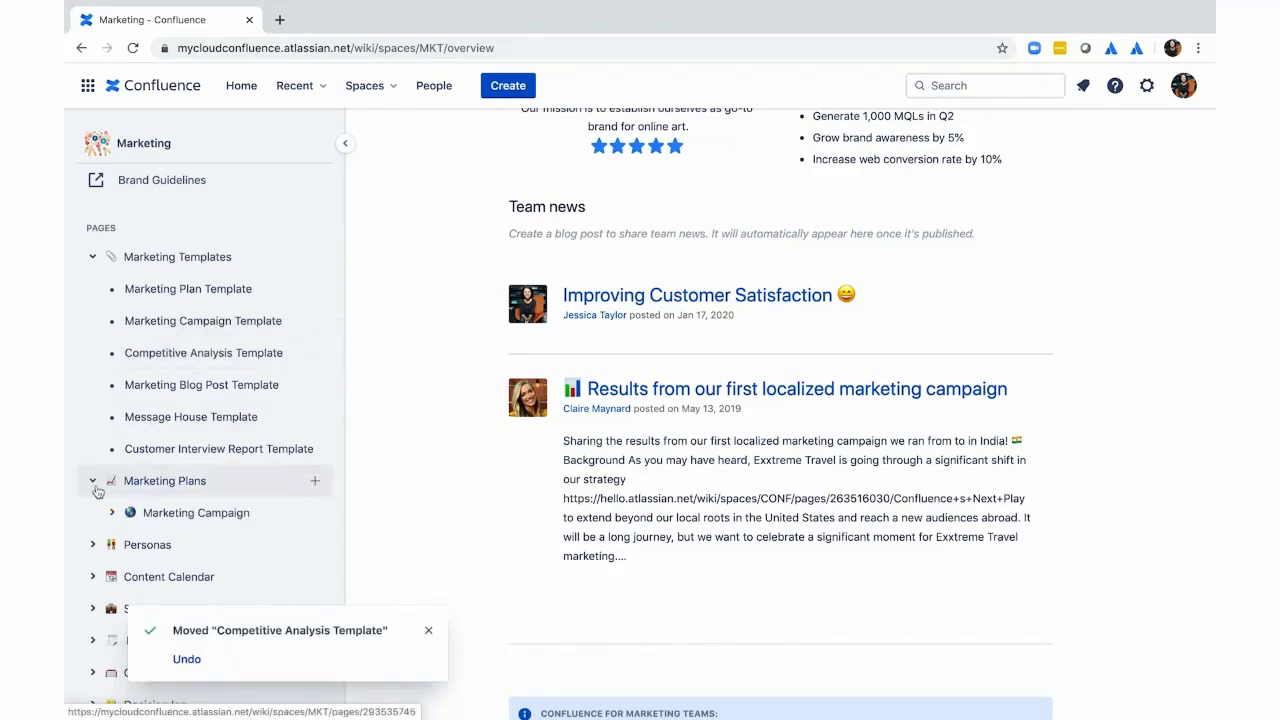
pyautogui.scroll(-1, 97, 490)
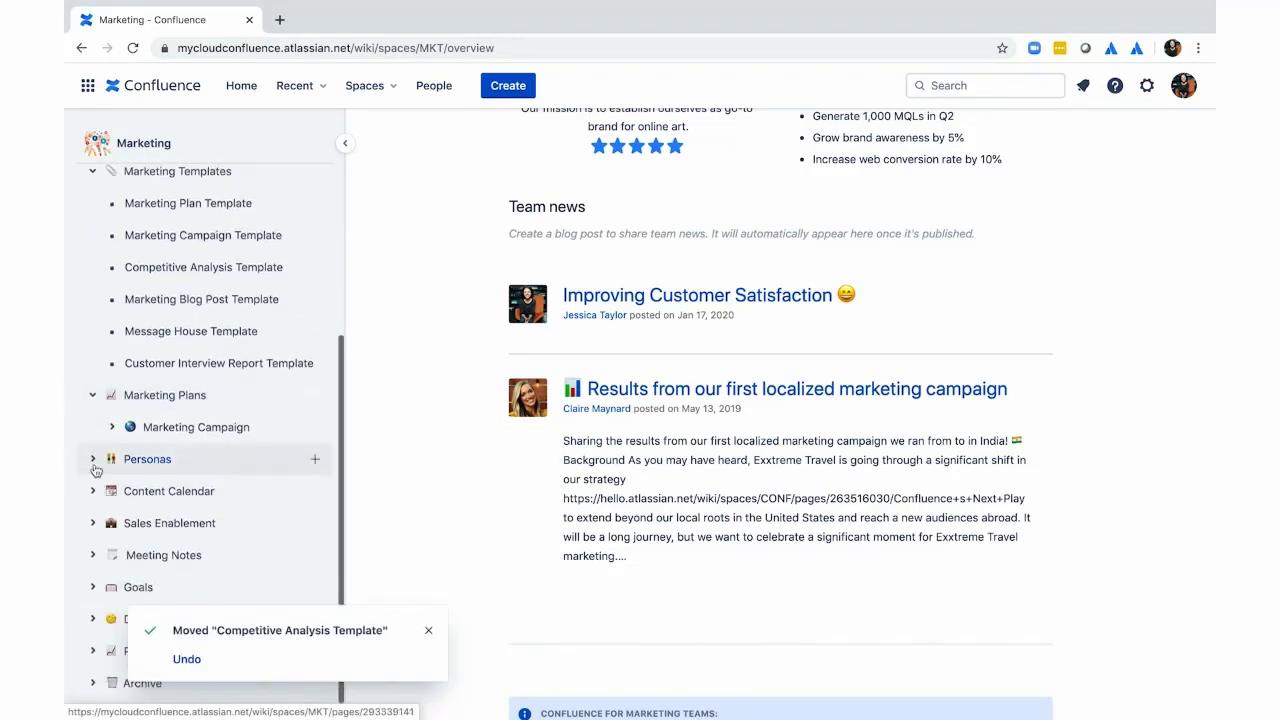
pyautogui.click(93, 464)
pyautogui.scroll(-1, 110, 465)
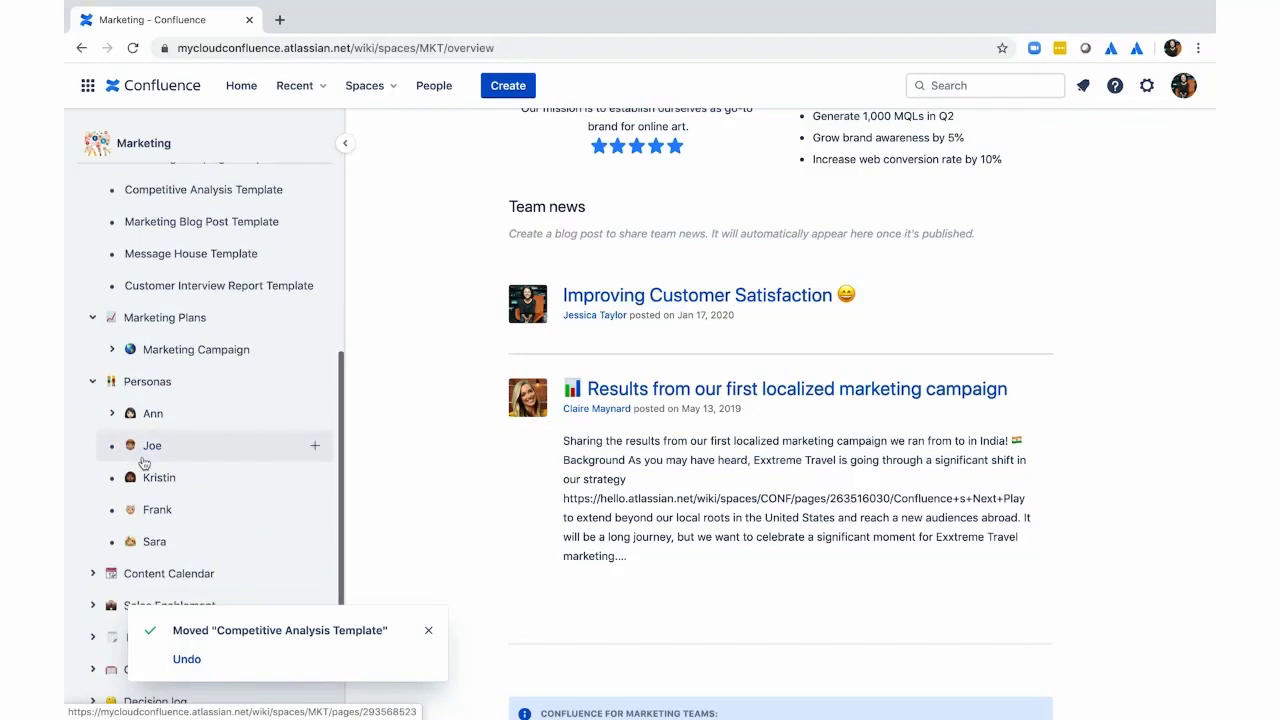
pyautogui.moveTo(187, 446); pyautogui.dragTo(163, 423)
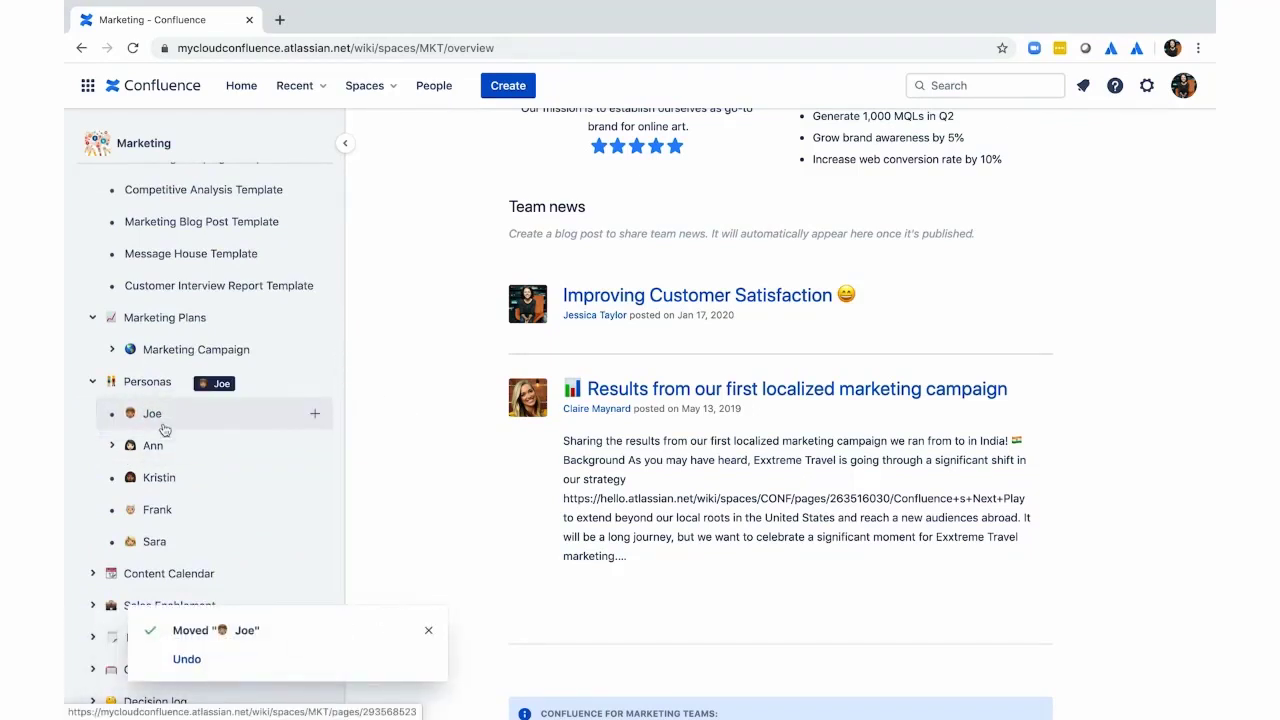
# Start a child page under the top persona, then dismiss the page-type choices
pyautogui.click(317, 414)
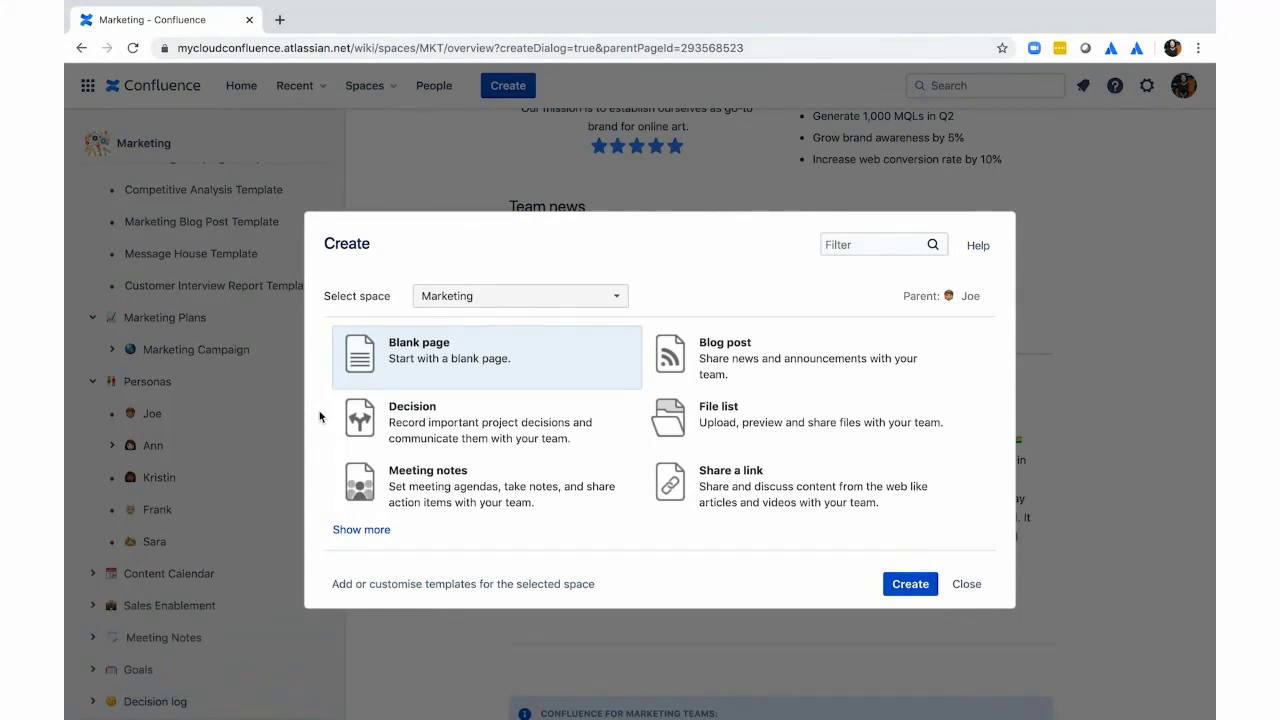
pyautogui.click(967, 585)
# Open Add Personal Space from the account menu and close it without creating a space
pyautogui.click(1184, 87)
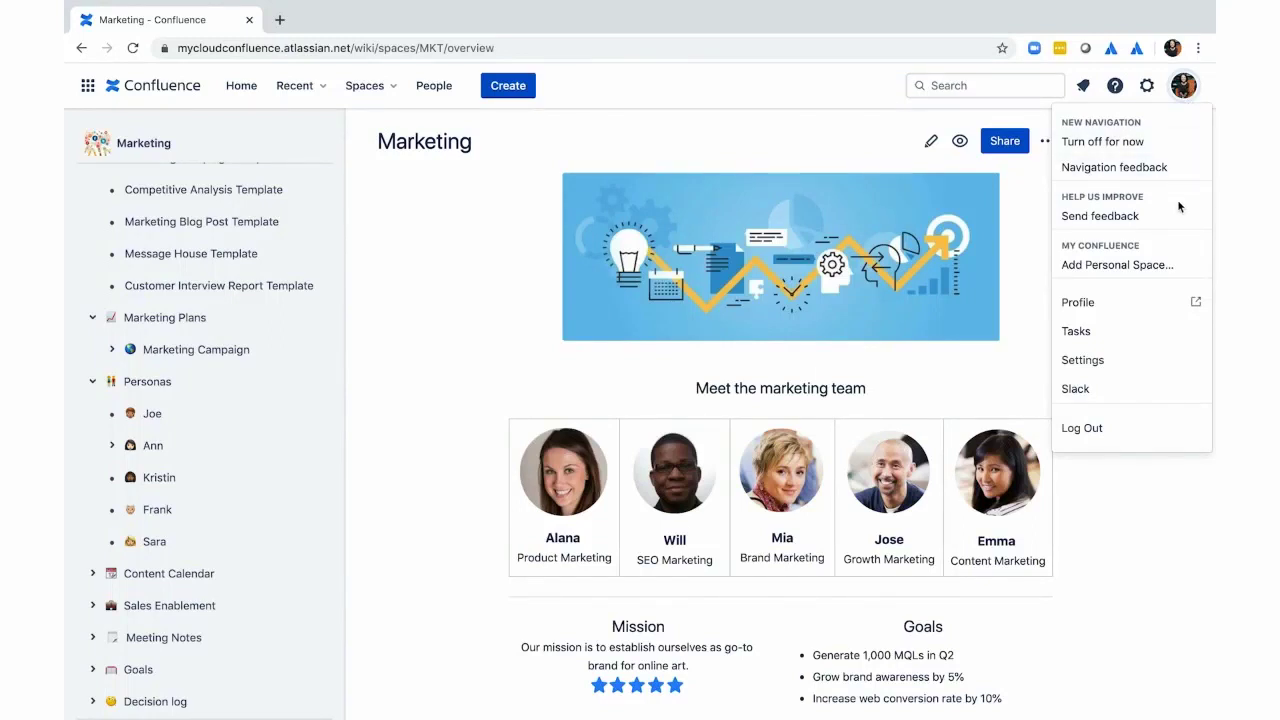
pyautogui.click(1180, 272)
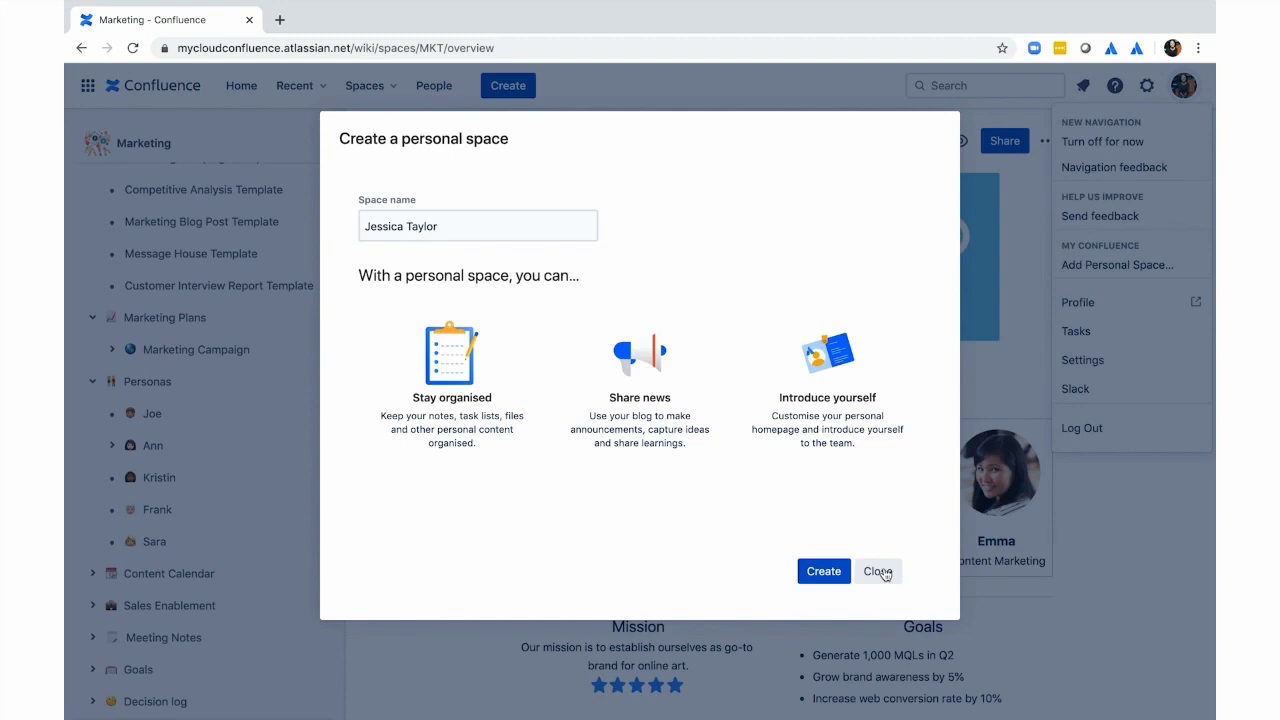
pyautogui.click(878, 571)
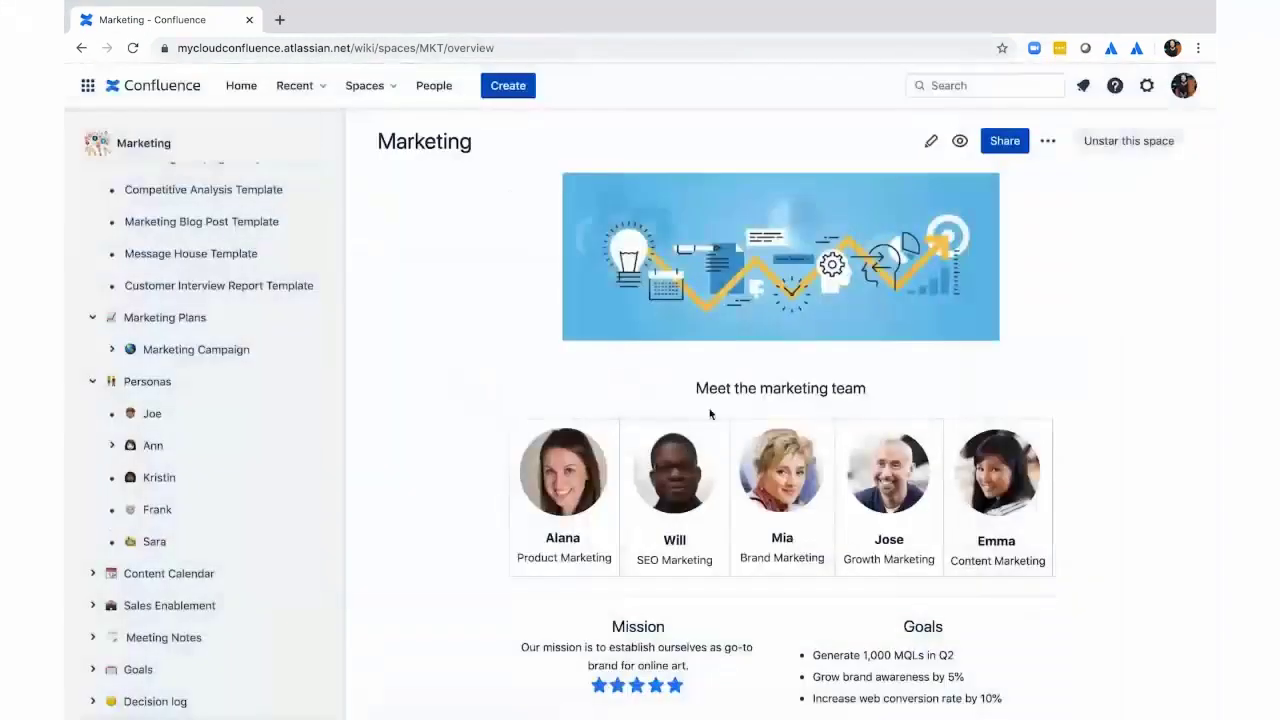
# Open a colleague's personal space and scroll through its profile table, intro post and recent updates
pyautogui.click(434, 86)
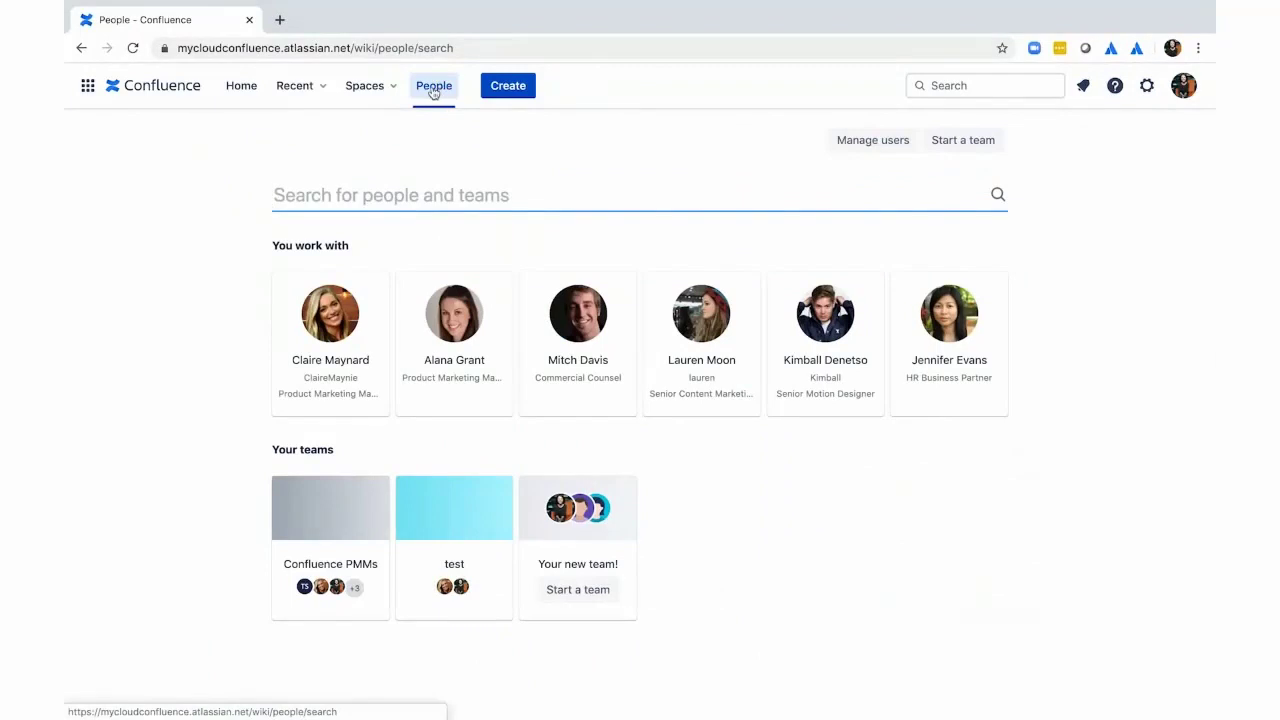
pyautogui.click(368, 90)
pyautogui.click(396, 377)
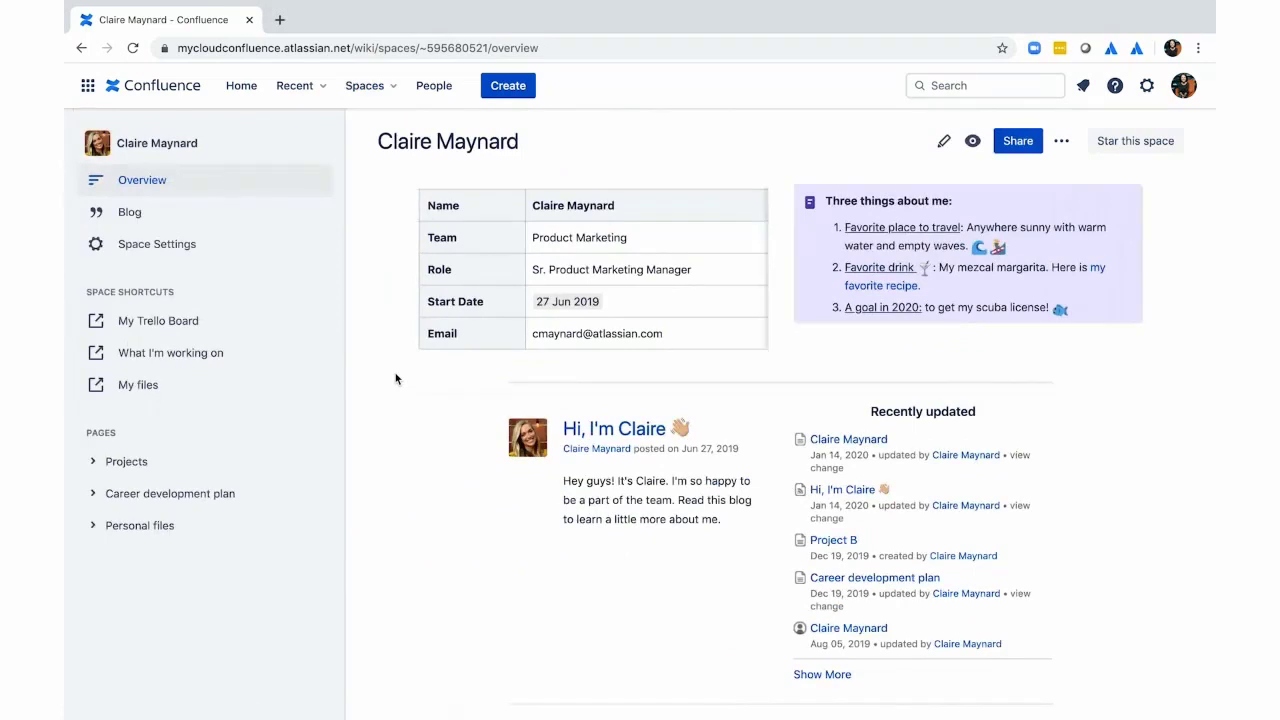
pyautogui.scroll(-1, 395, 378)
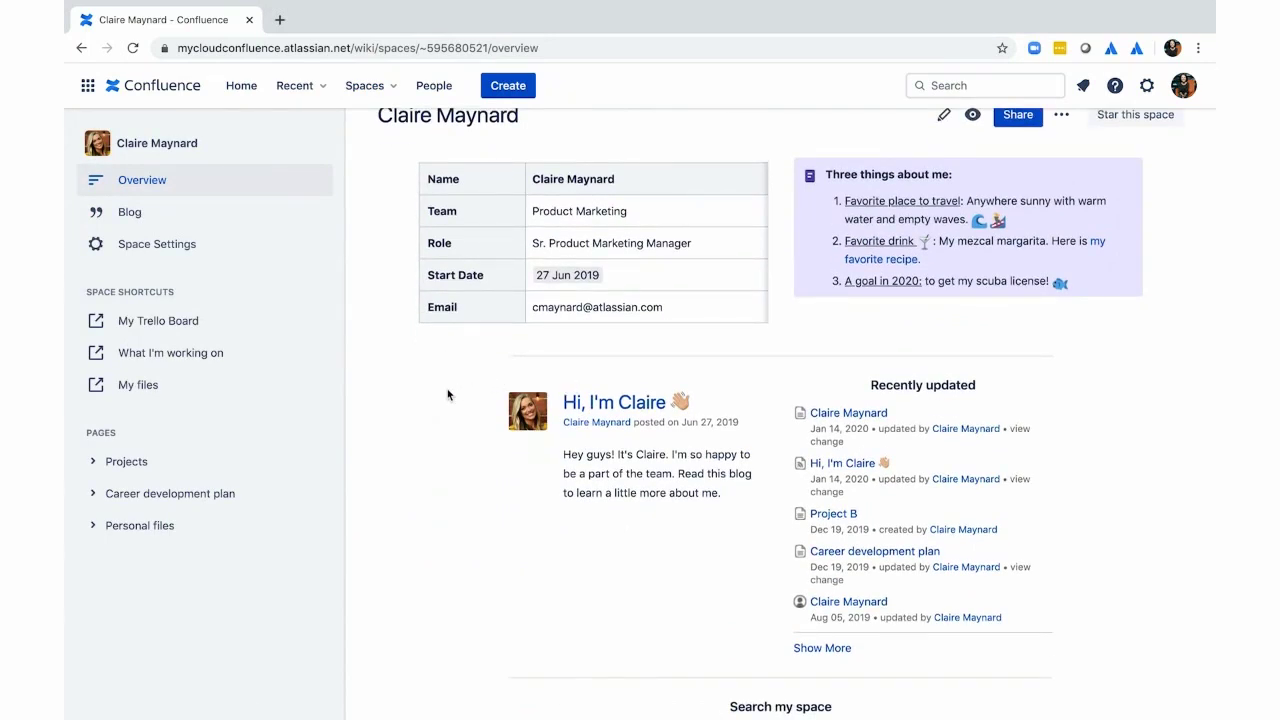
pyautogui.scroll(-1, 446, 397)
pyautogui.scroll(1, 446, 397)
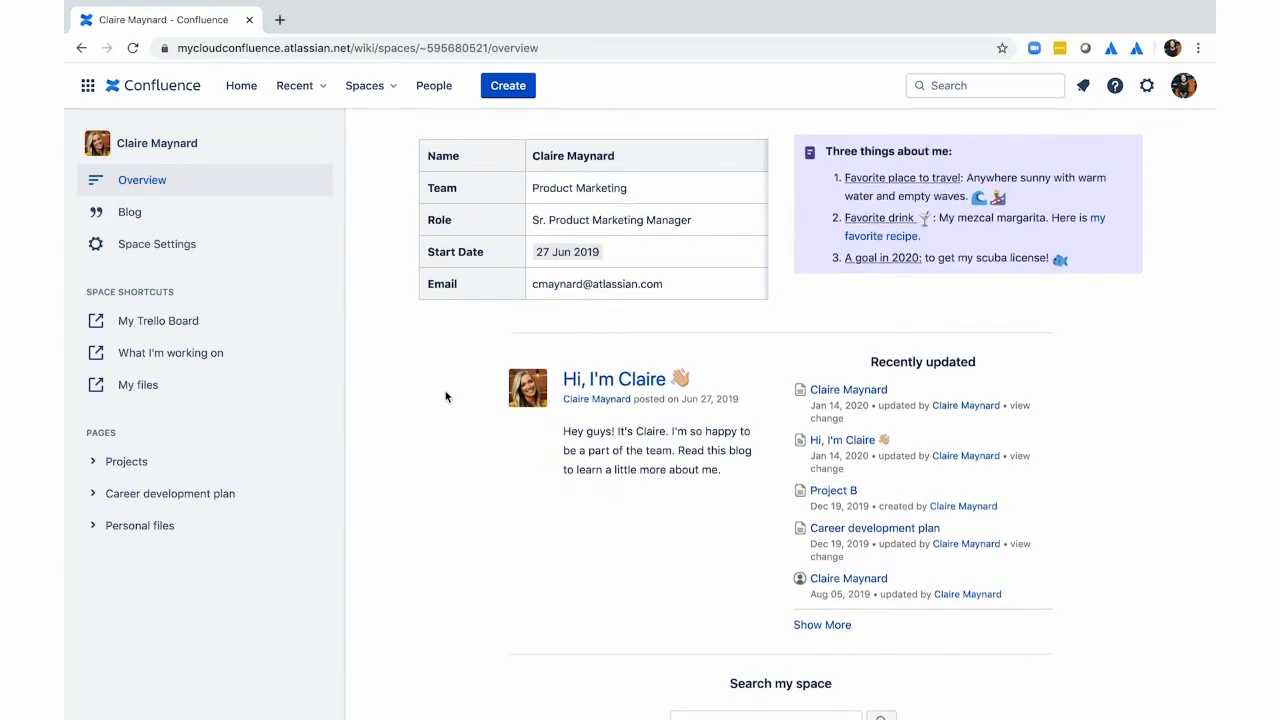
pyautogui.scroll(-2, 446, 397)
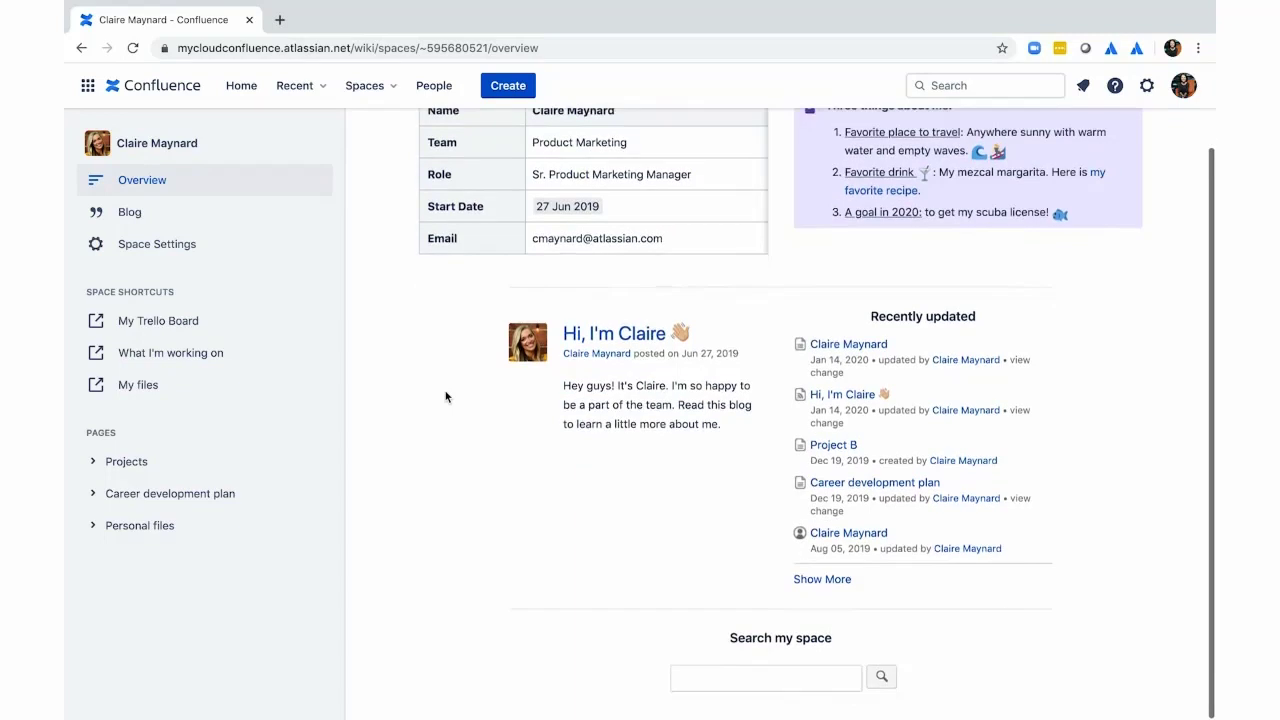
pyautogui.scroll(1, 446, 397)
pyautogui.scroll(2, 446, 397)
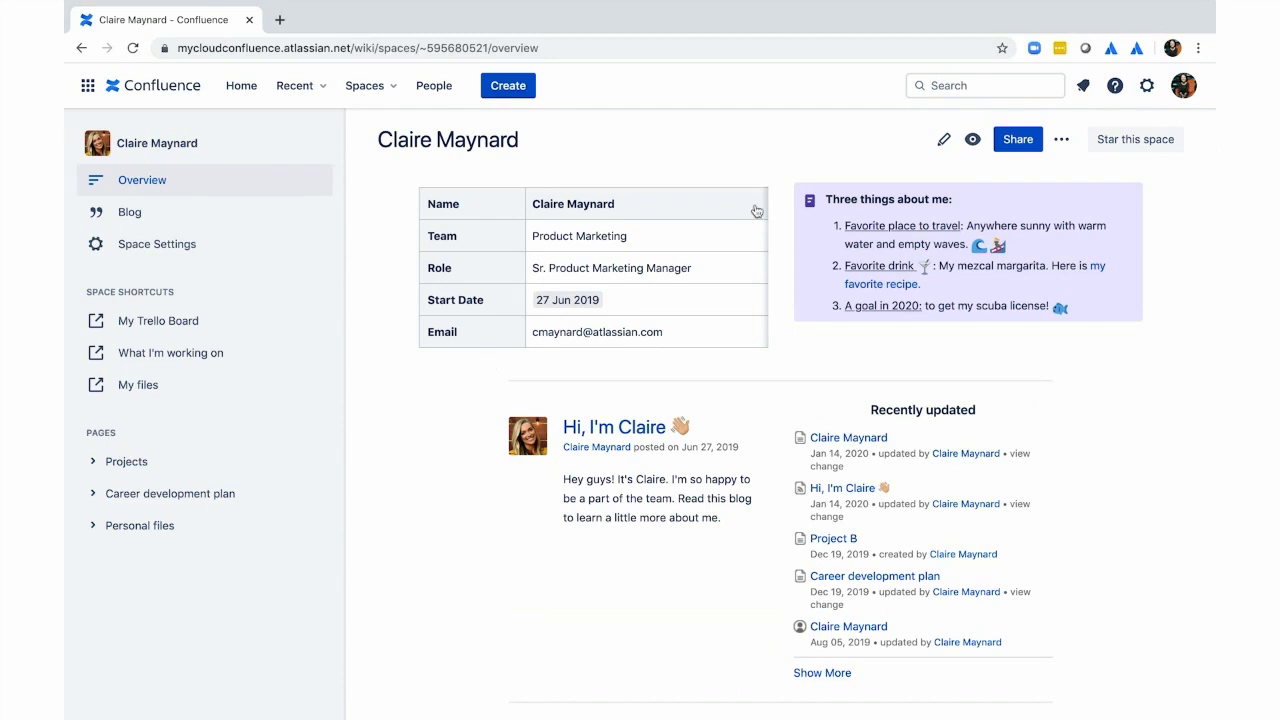
pyautogui.click(935, 85)
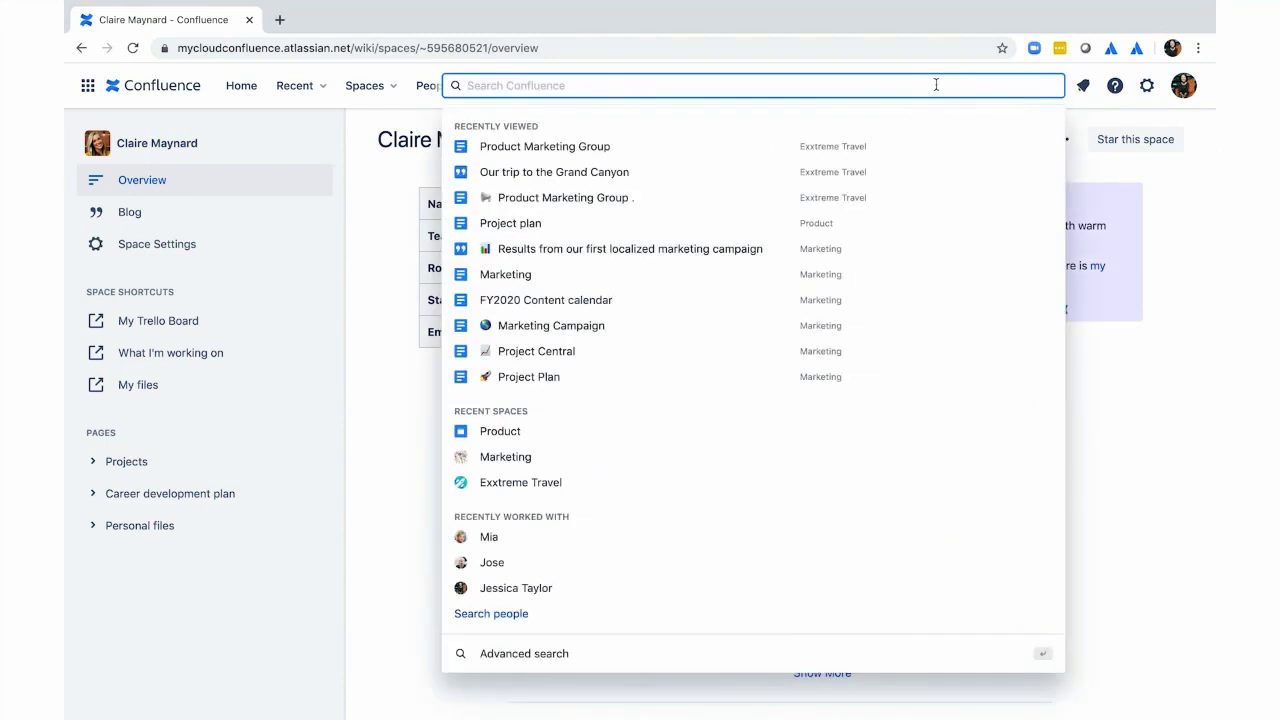
pyautogui.click(309, 88)
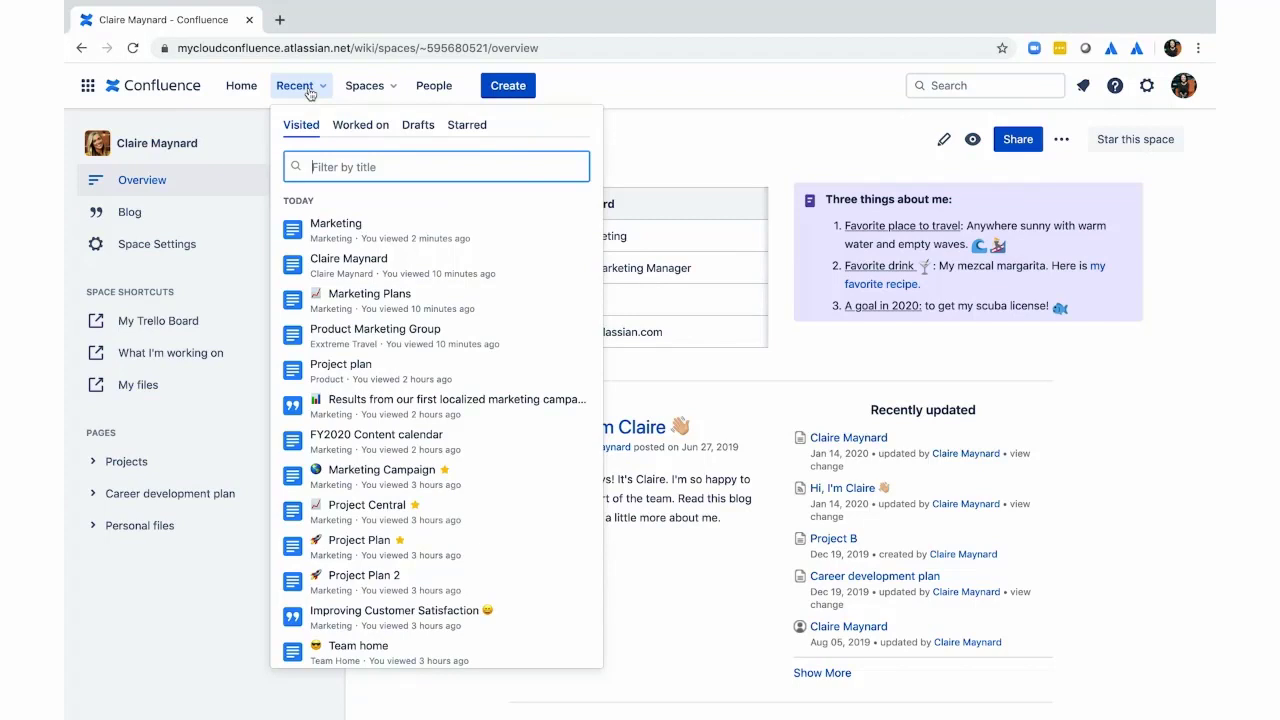
pyautogui.click(653, 148)
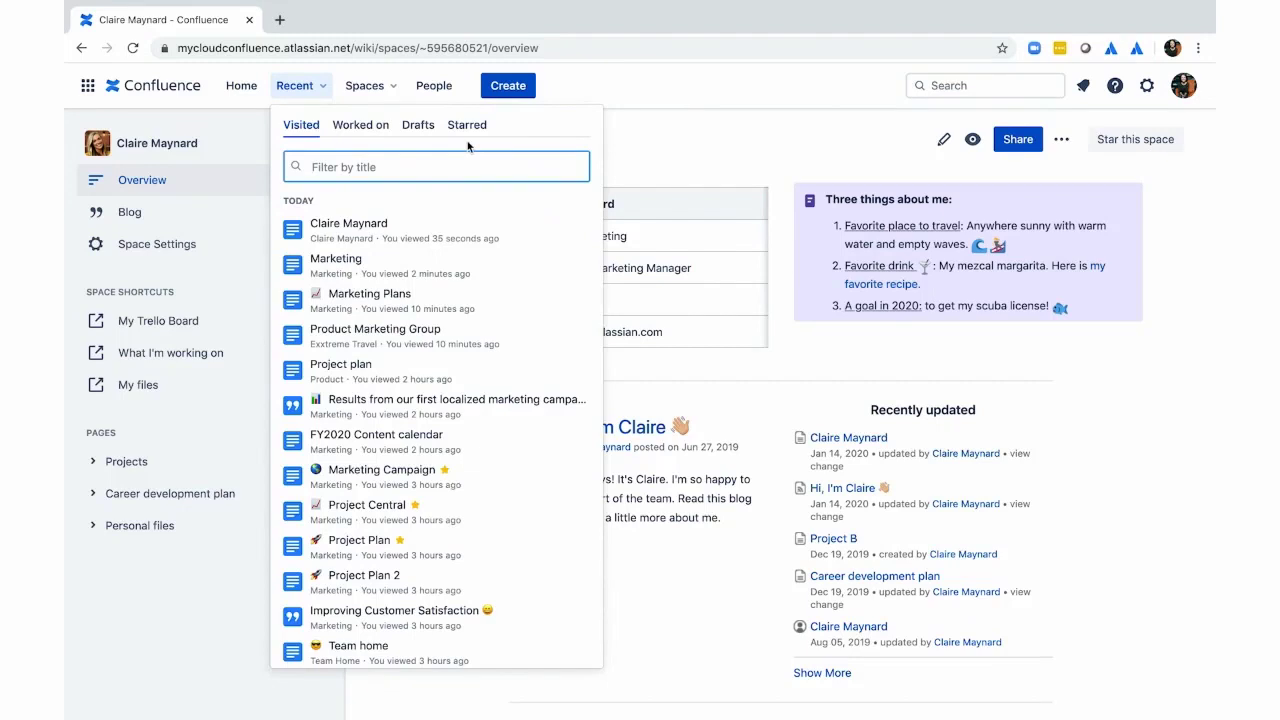
pyautogui.click(778, 144)
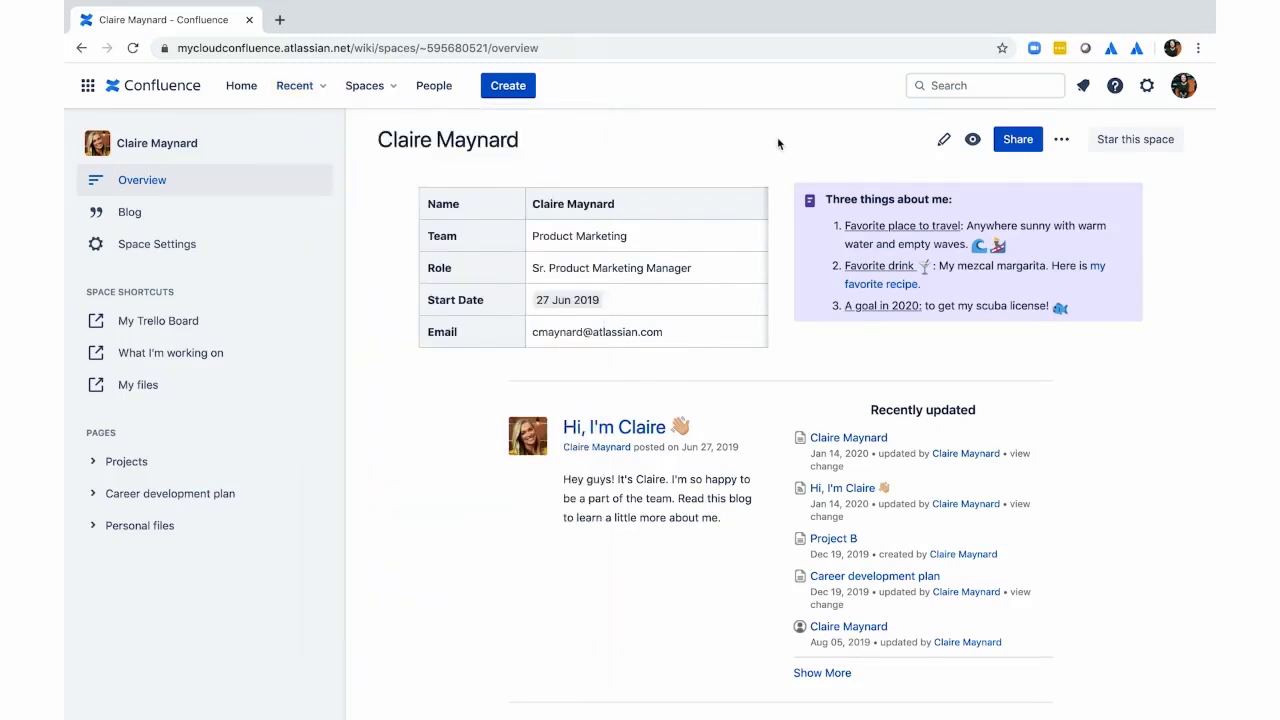
# Run an advanced search for 'project plan', returning 333 results
pyautogui.press('/')
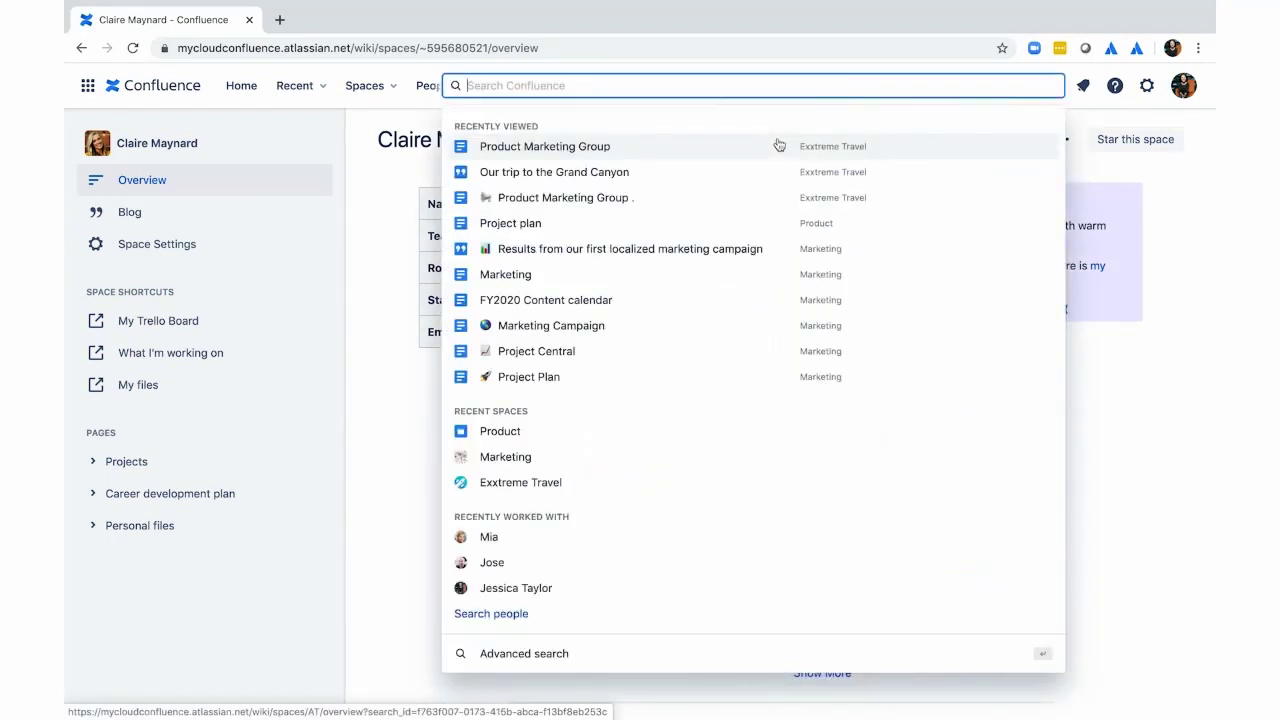
pyautogui.click(540, 653)
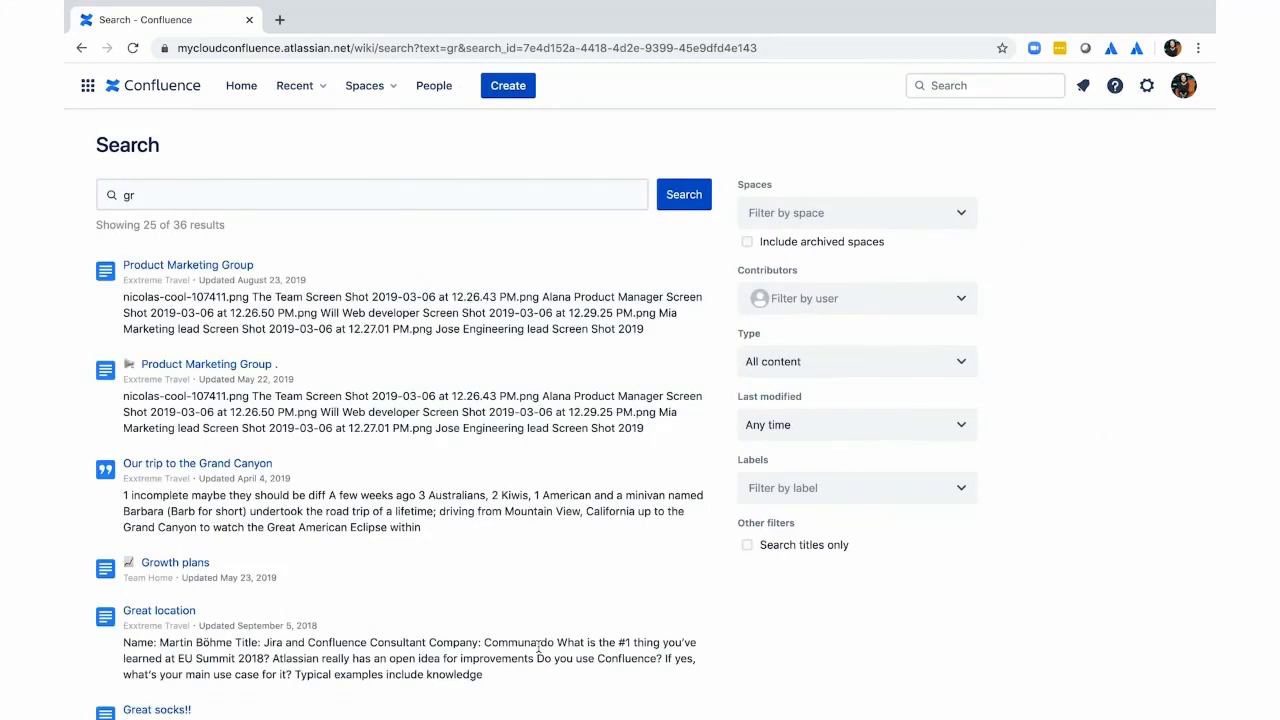
pyautogui.click(200, 195)
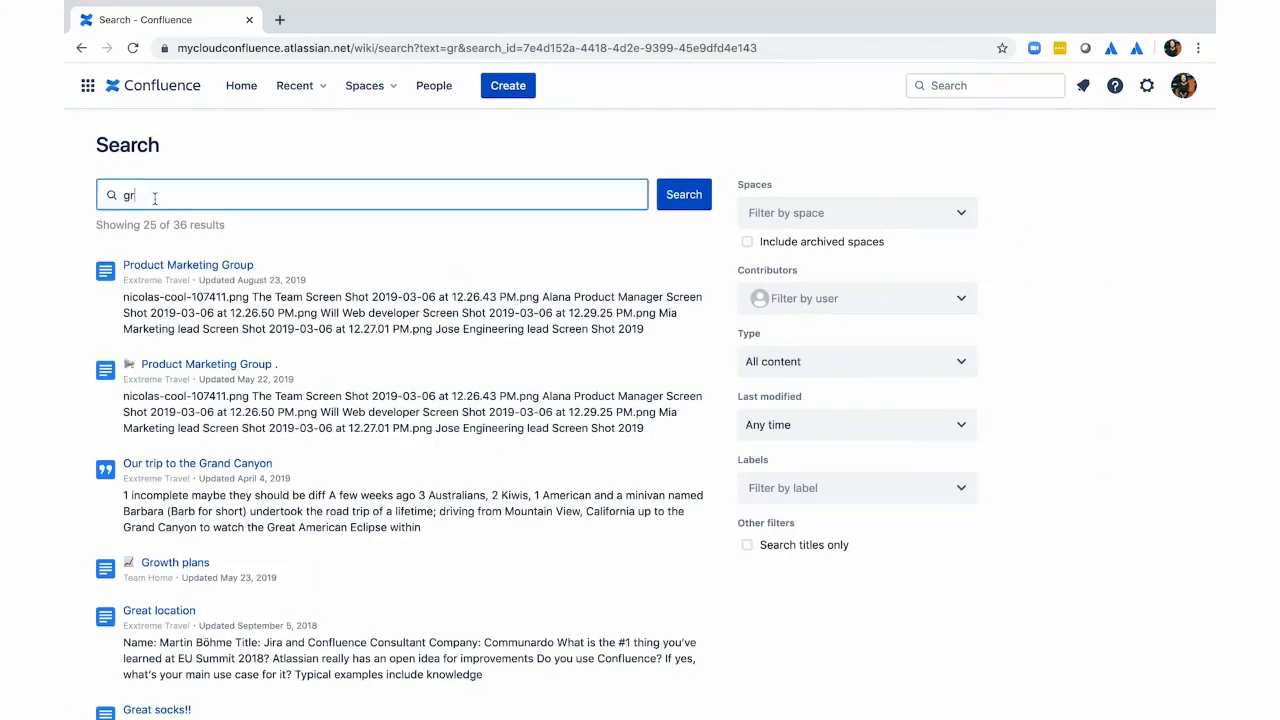
pyautogui.press('BackSpace')
pyautogui.press('BackSpace')
pyautogui.write('project pland')
pyautogui.press('BackSpace')
pyautogui.click(686, 201)
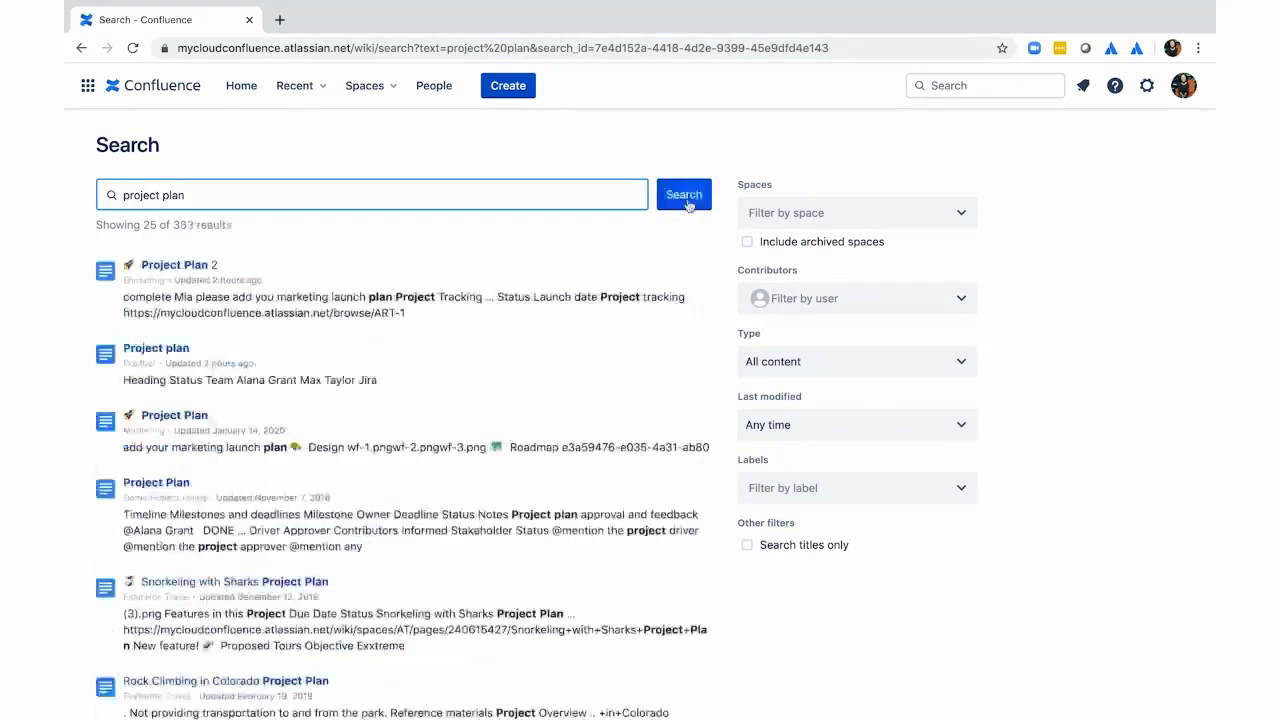
# Open the Contributors filter, then the Spaces filter to list spaces to narrow by
pyautogui.click(880, 298)
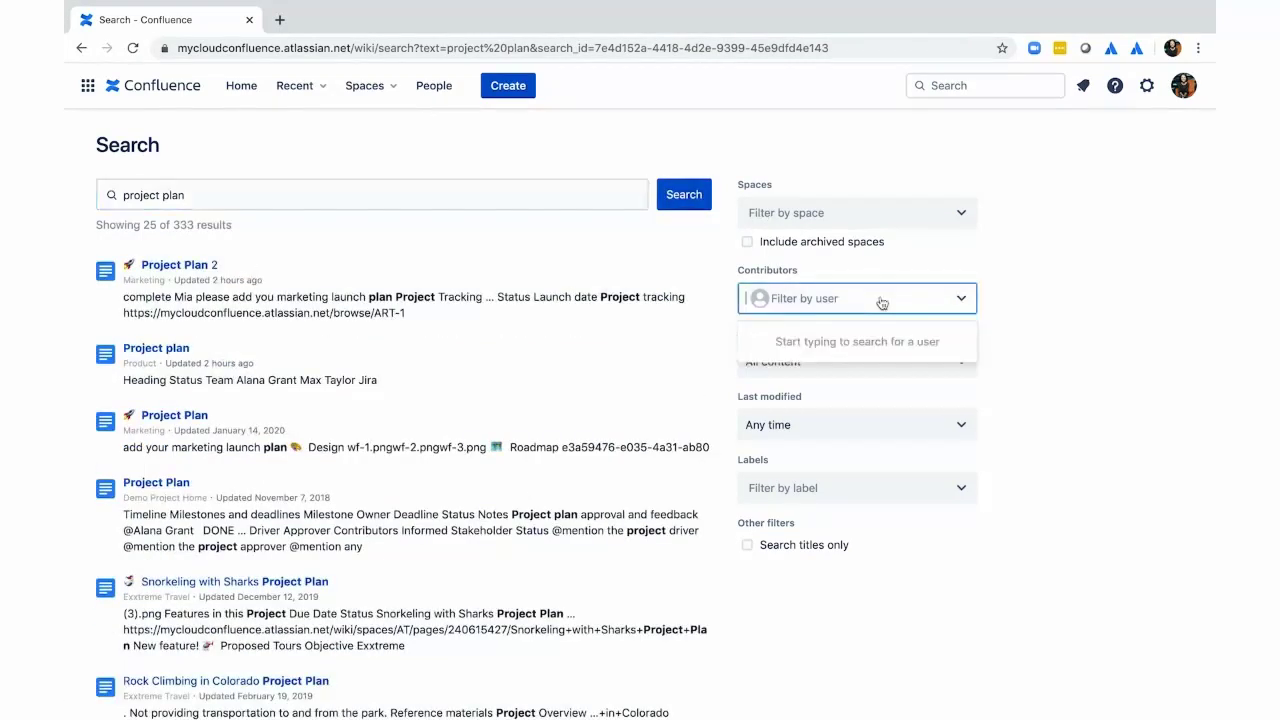
pyautogui.click(912, 297)
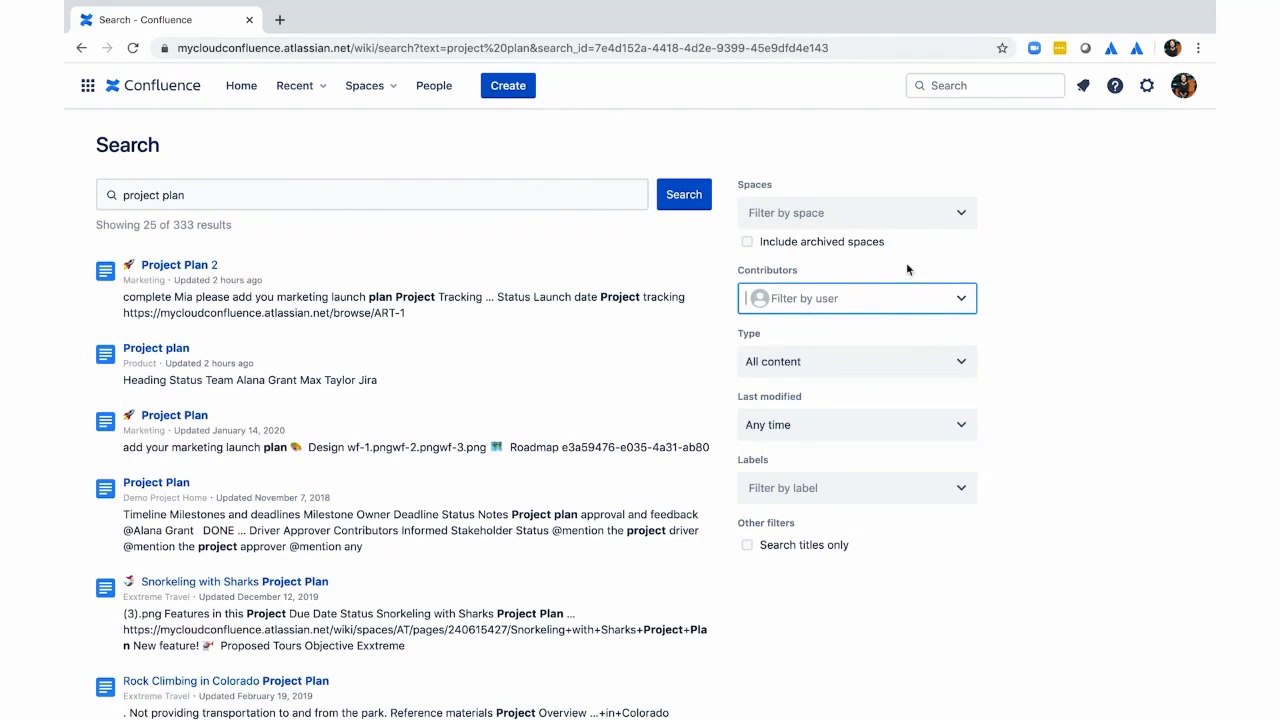
pyautogui.click(898, 217)
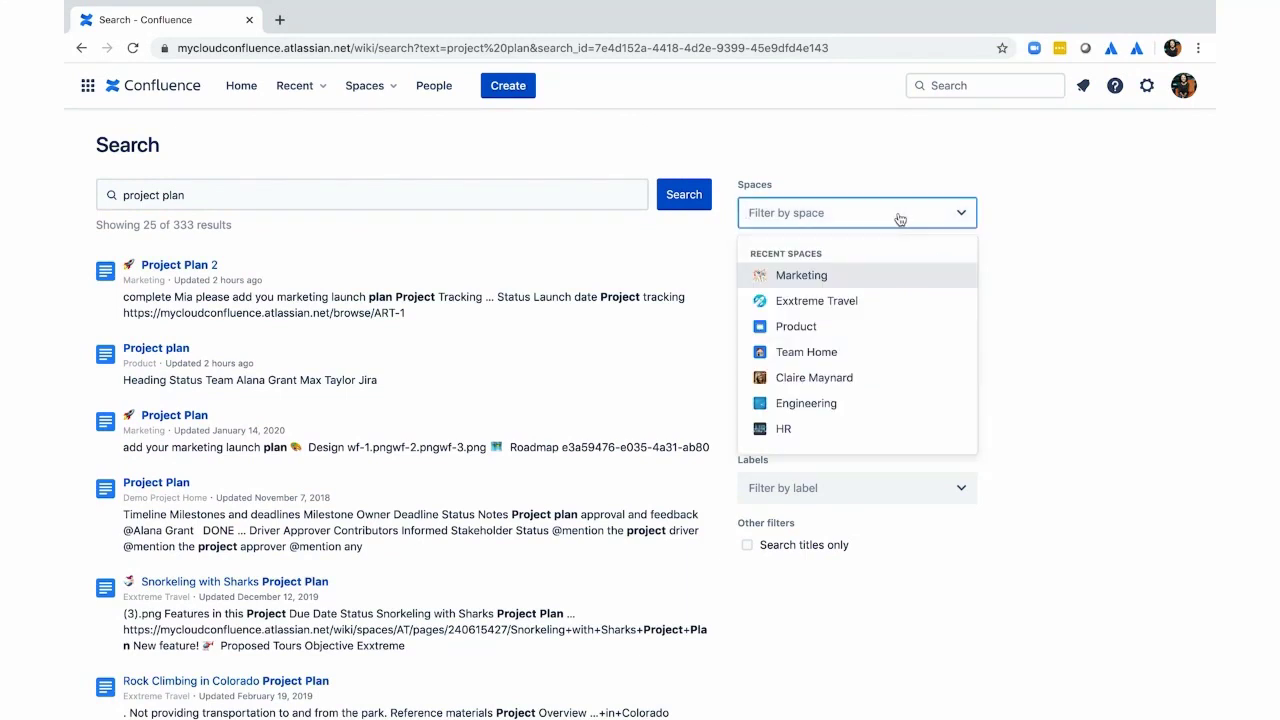